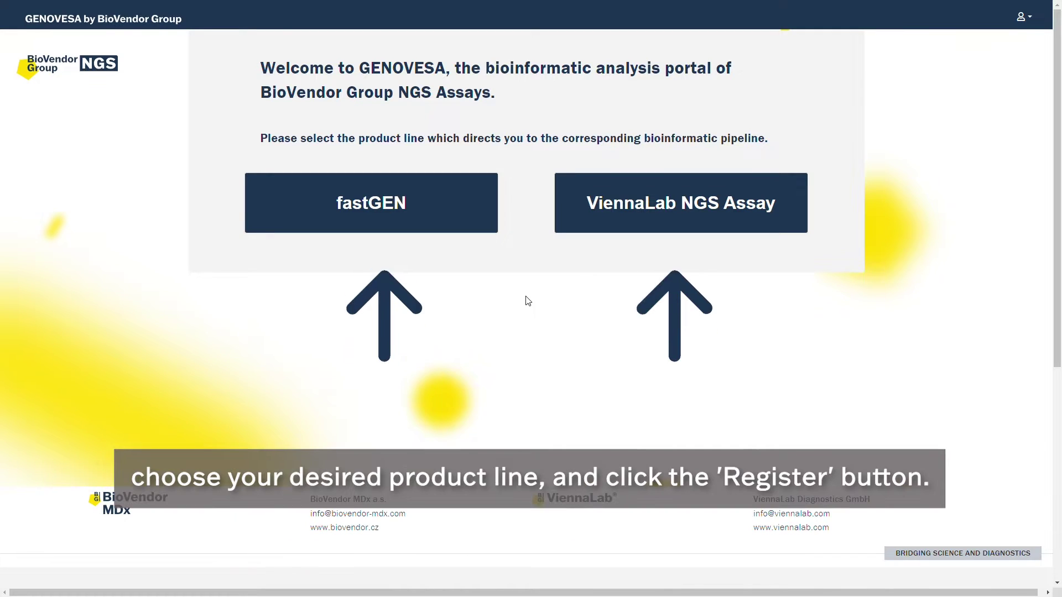
Register a new fastGEN customer requesting the FASTGEN and ViennaLab NGS Assay modules, with organisation and user details.
left_click(449, 215)
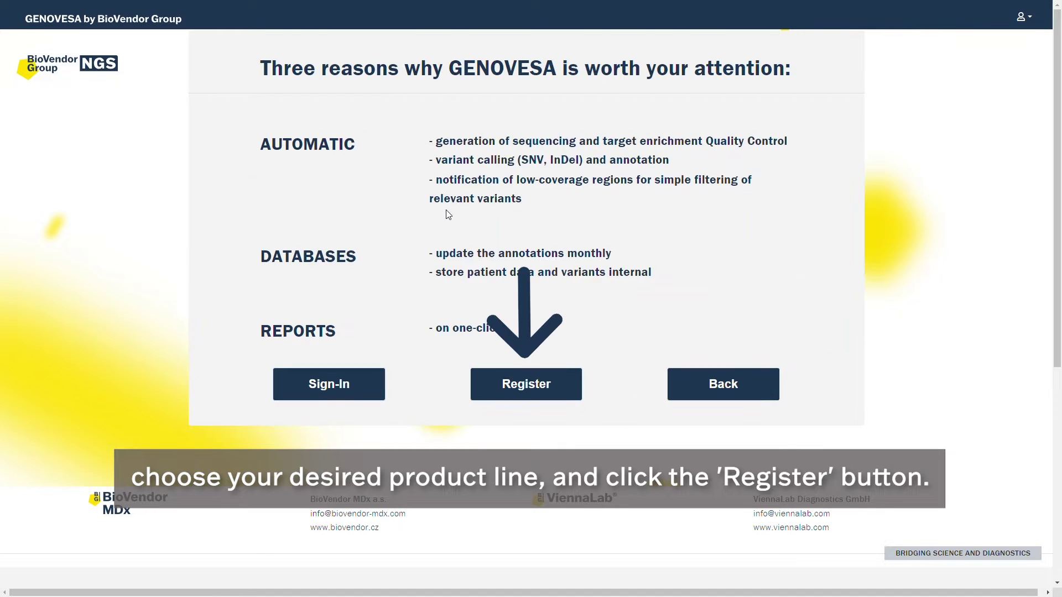
left_click(523, 389)
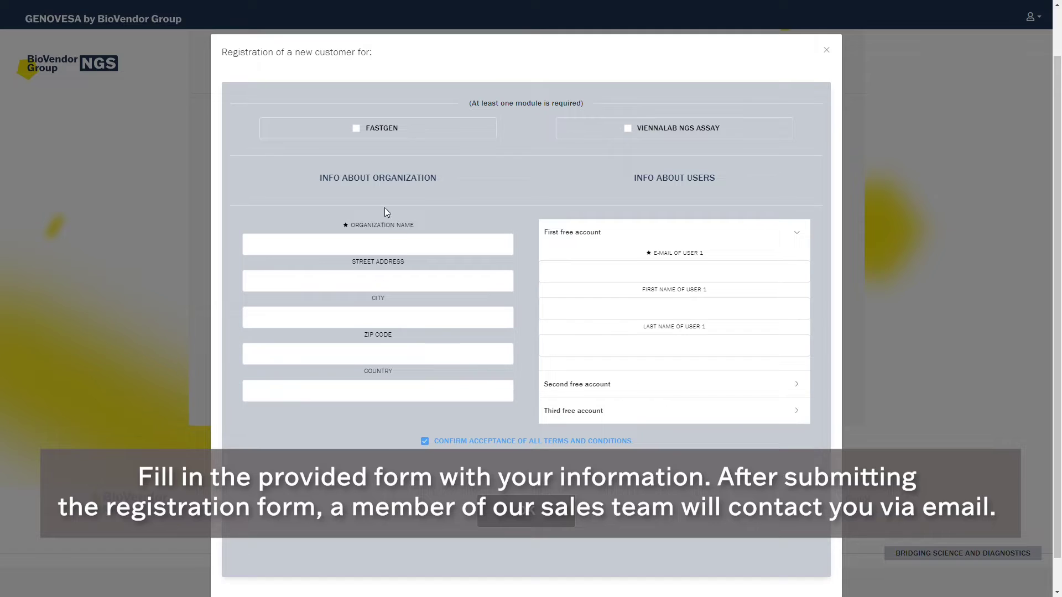
left_click(357, 131)
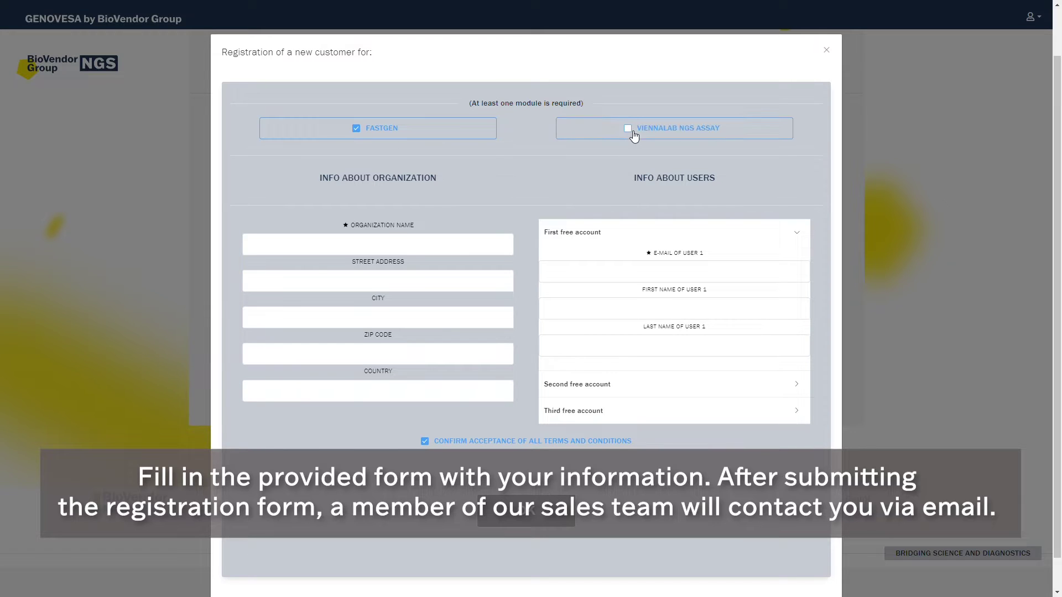
left_click(416, 246)
left_click(366, 304)
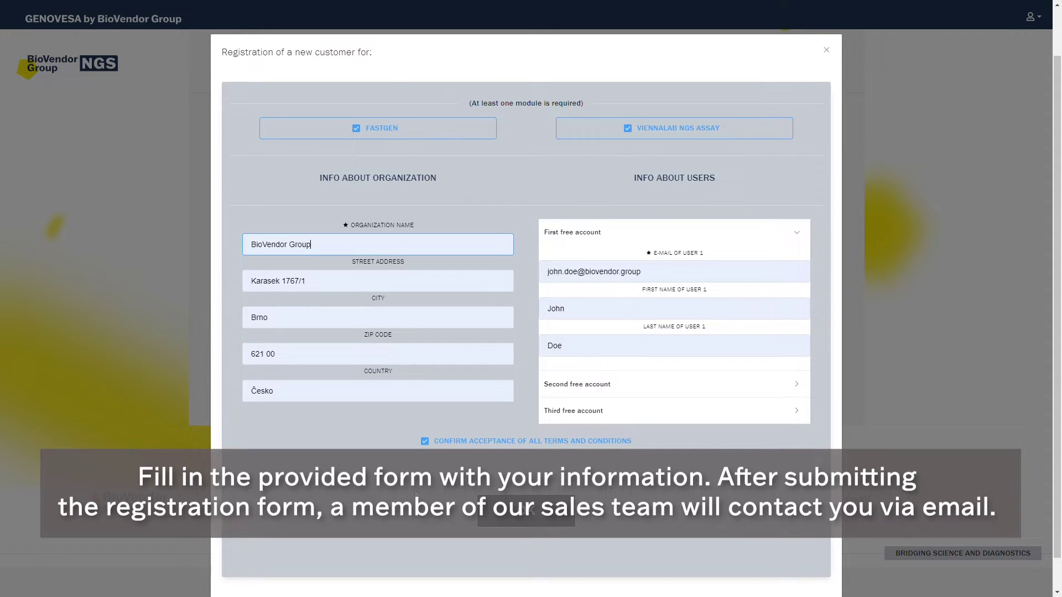
left_click(485, 518)
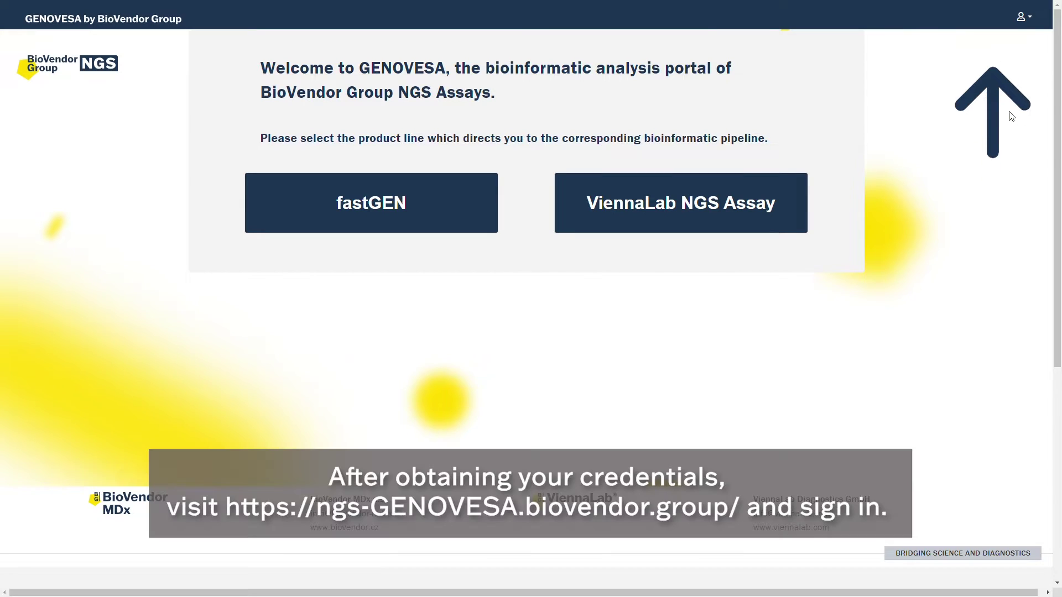
Sign in to GENOVESA with the filled-in credentials.
left_click(1023, 16)
left_click(999, 40)
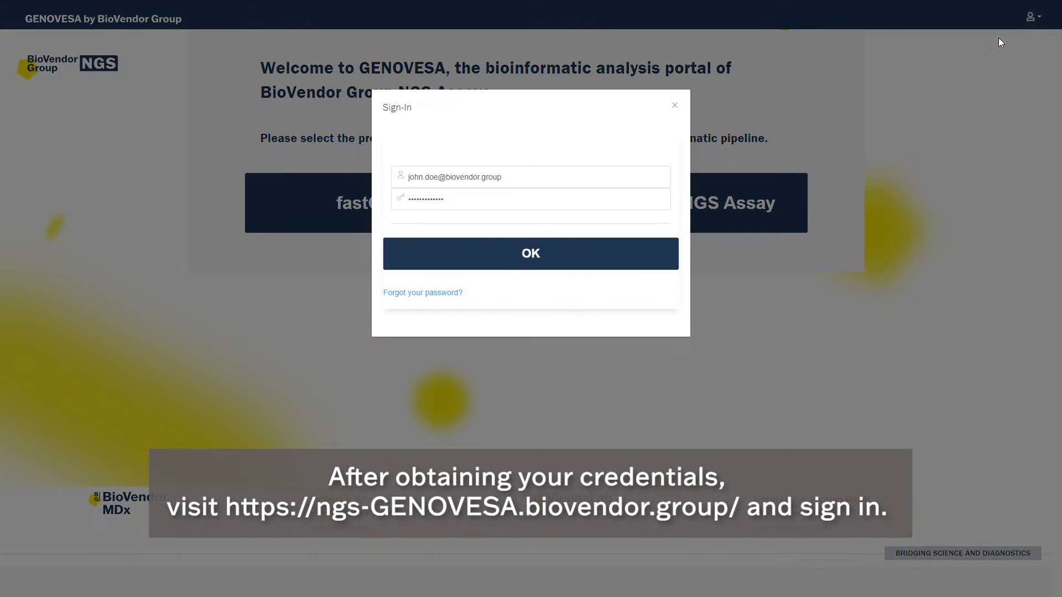
left_click(508, 262)
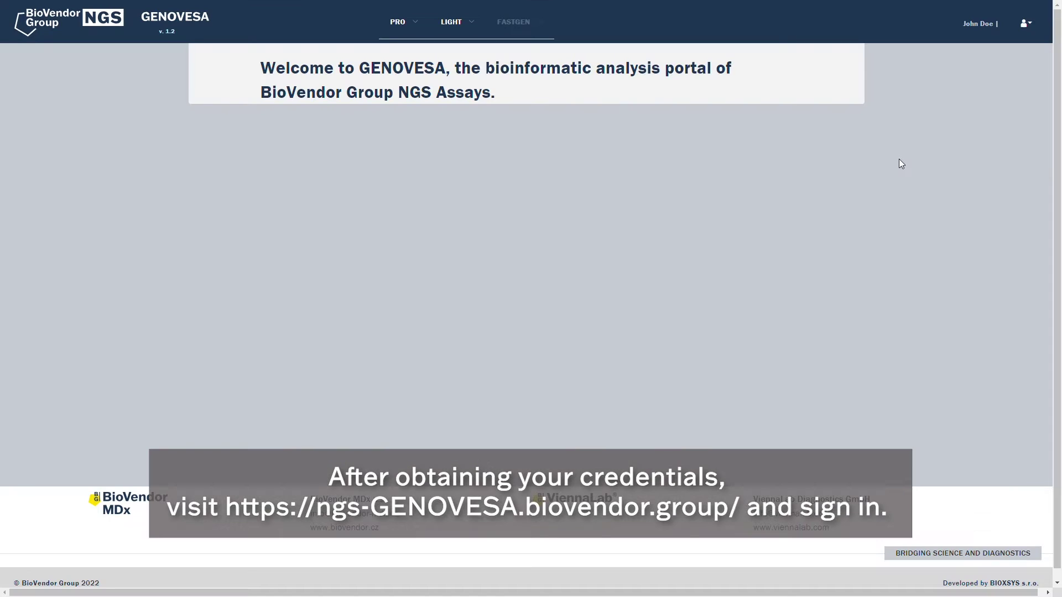
Join the existing subject ViennaLab Diagnostics GmbH - test.
left_click(1027, 24)
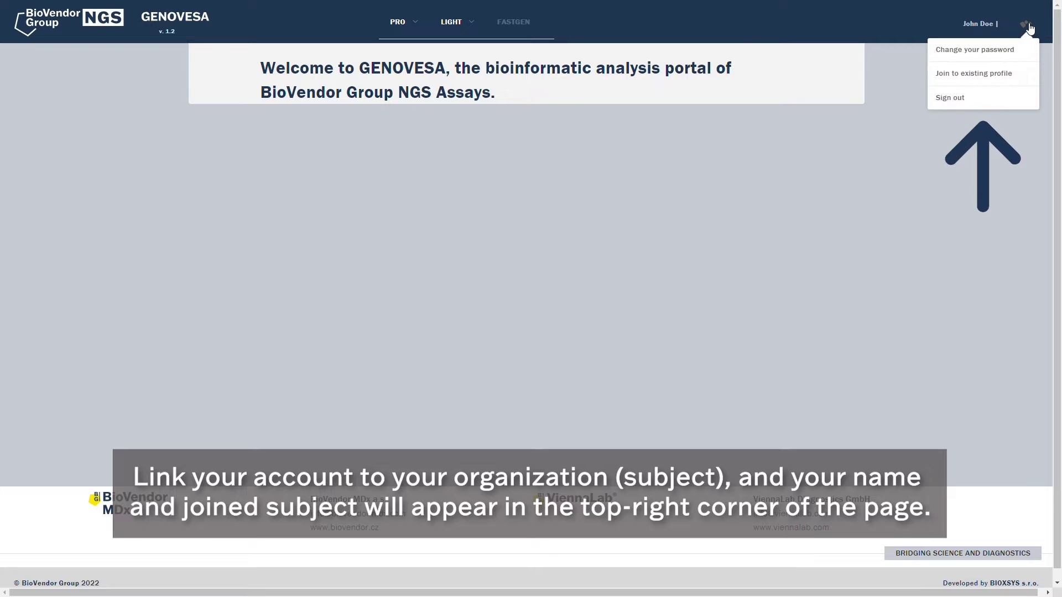
left_click(991, 74)
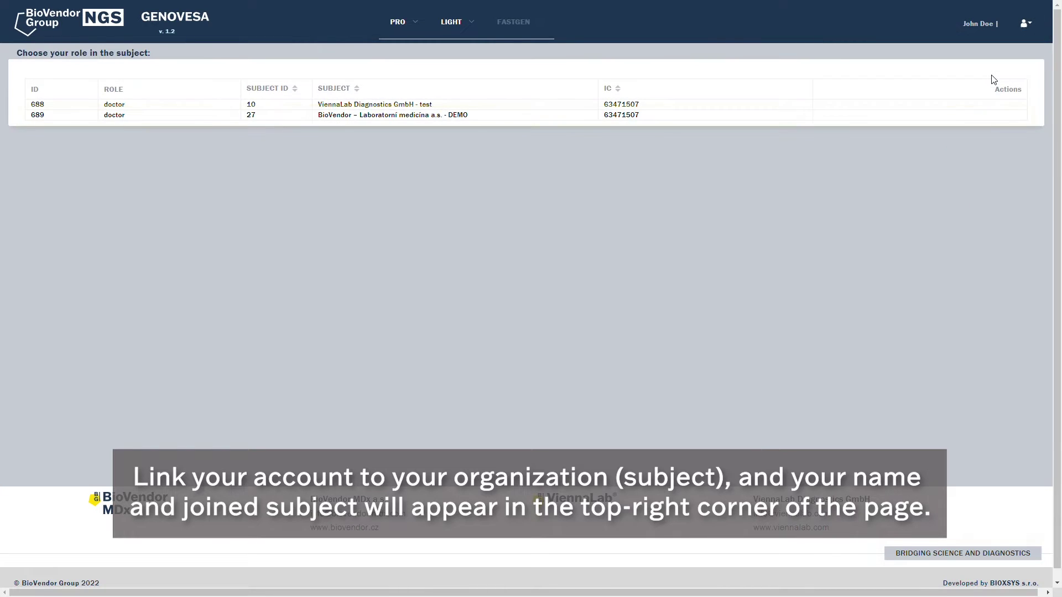
left_click(449, 116)
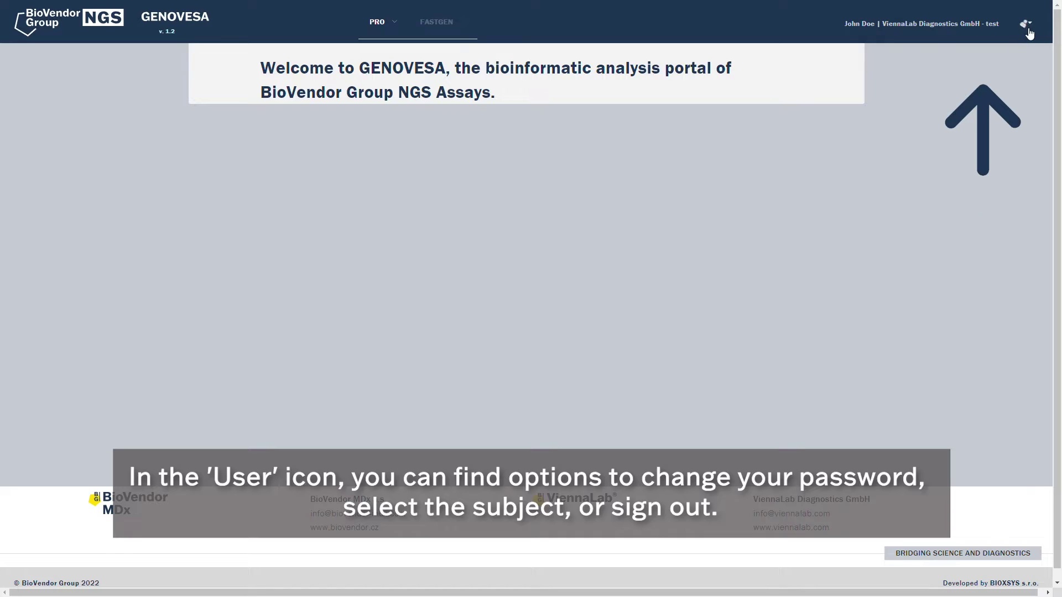
Join the existing subject BioVendor – Laboratorní medicína a.s. - DEMO.
left_click(1028, 31)
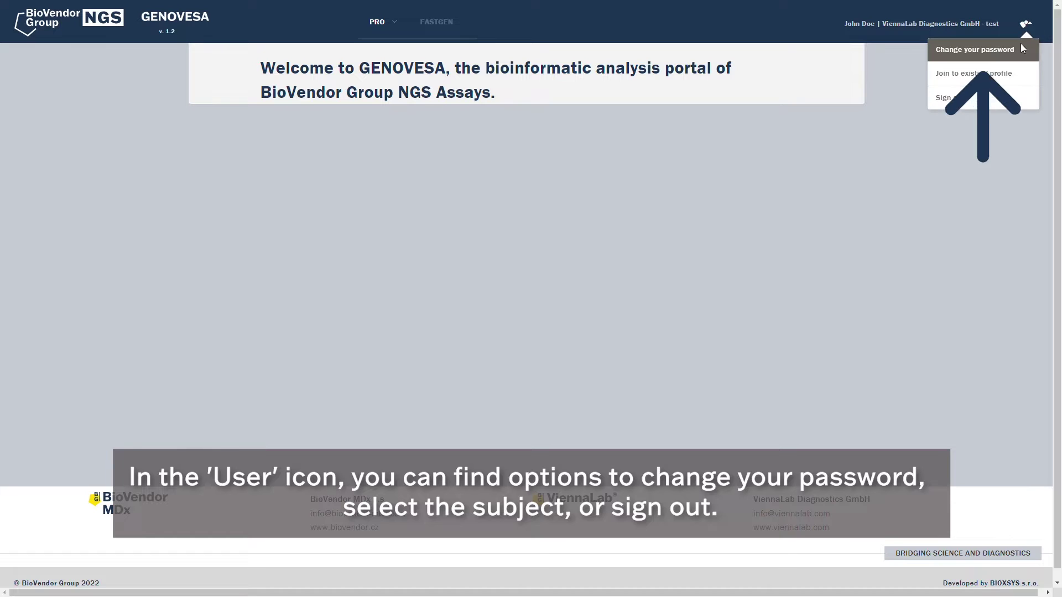
left_click(1022, 85)
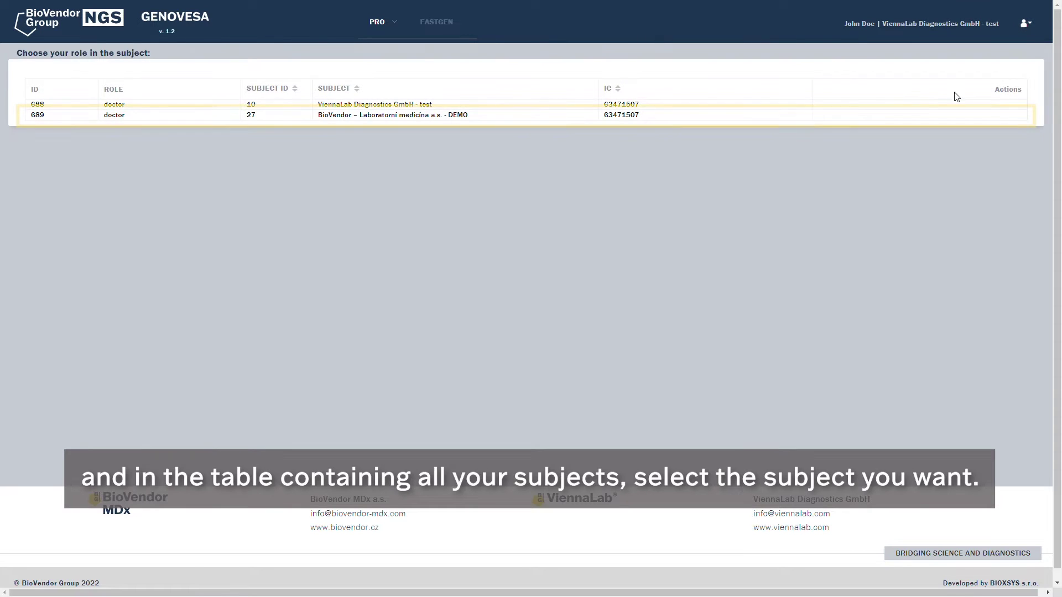
left_click(374, 116)
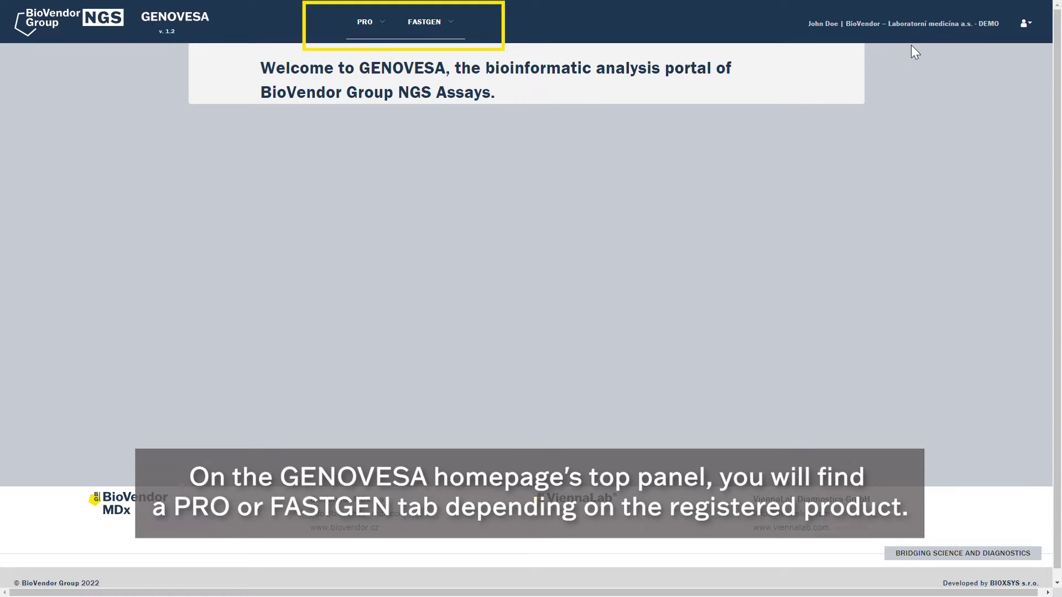
Open the FASTGEN Projects list and preview FastGen Solid - demo's sample BV-Solid-1-PC variants.
left_click(370, 24)
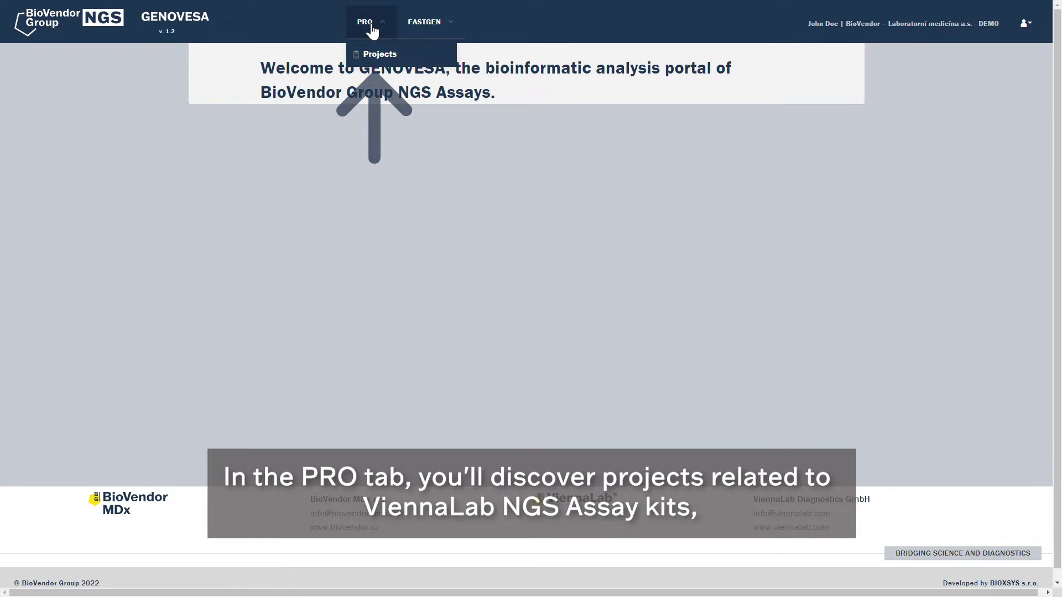
left_click(441, 28)
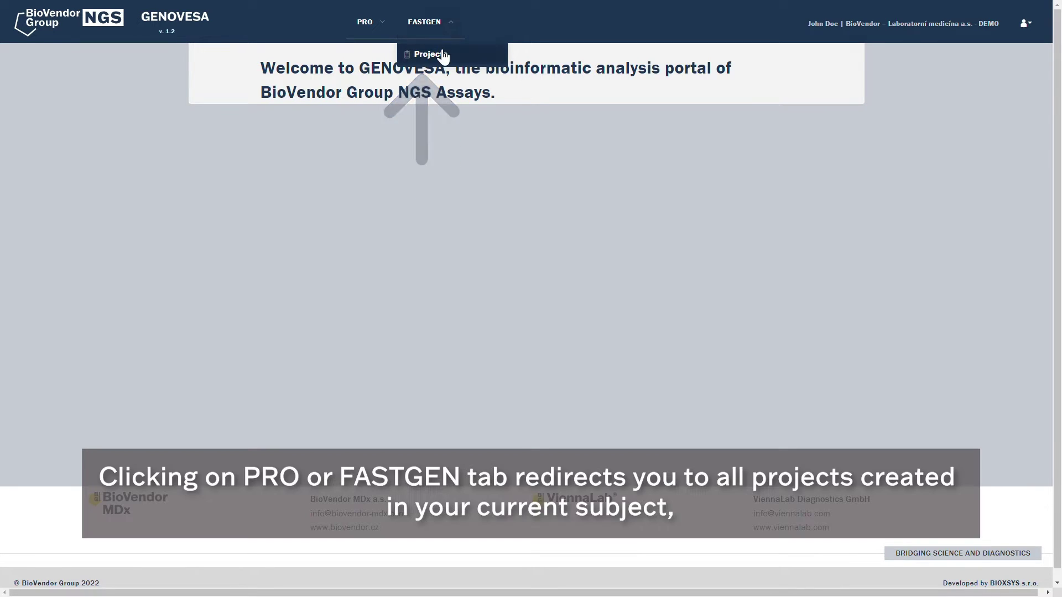
left_click(443, 56)
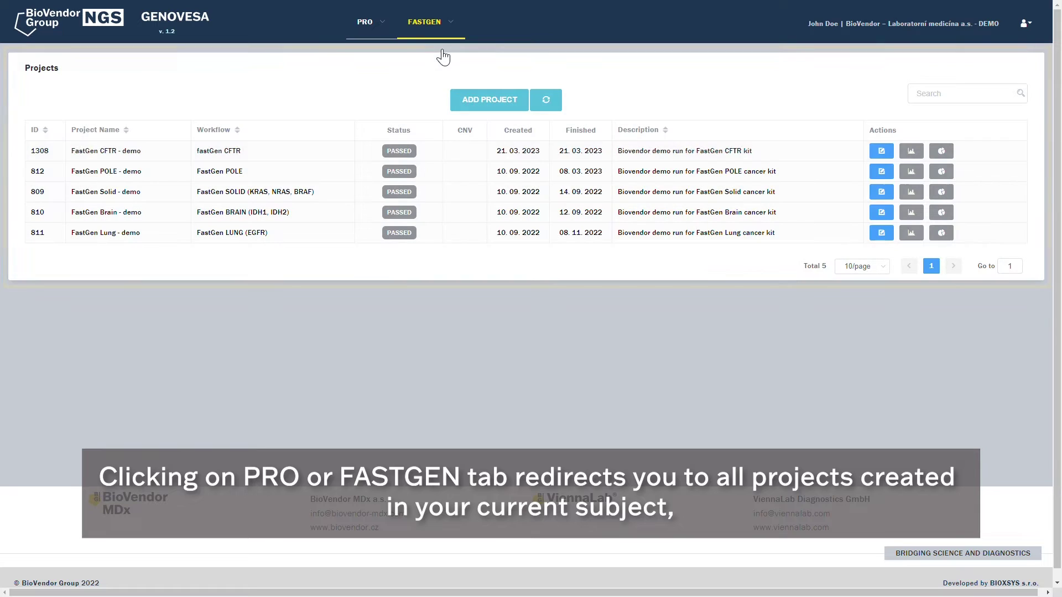
left_click(274, 200)
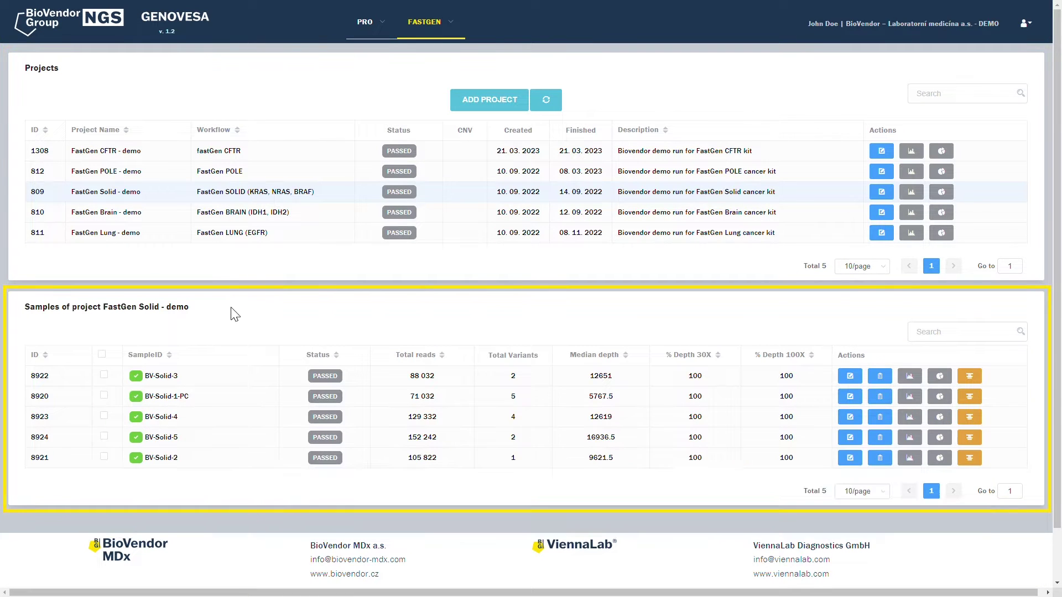
left_click(215, 395)
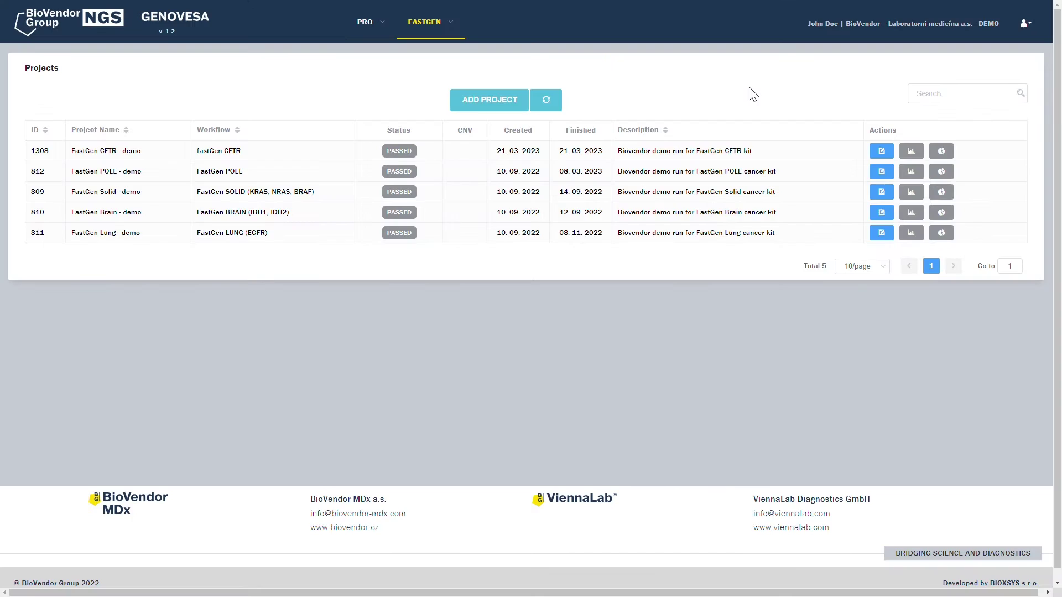
Add project FastGEN Solid DEMO with the FastGen SOLID (KRAS, NRAS, BRAF) workflow on Illumina MiSeq.
left_click(489, 100)
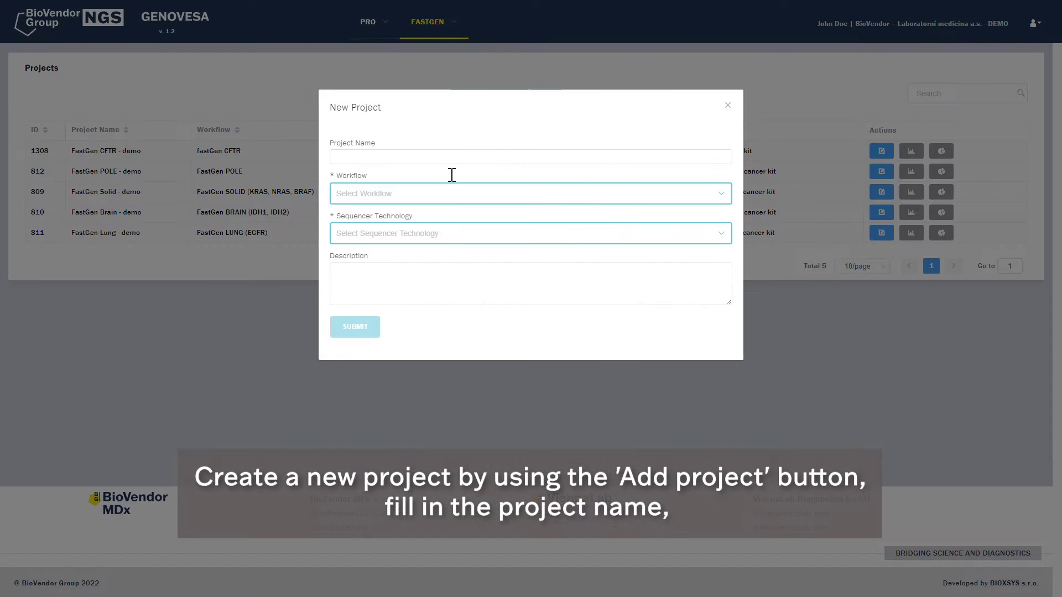
type("FastGEN Solid DEMO")
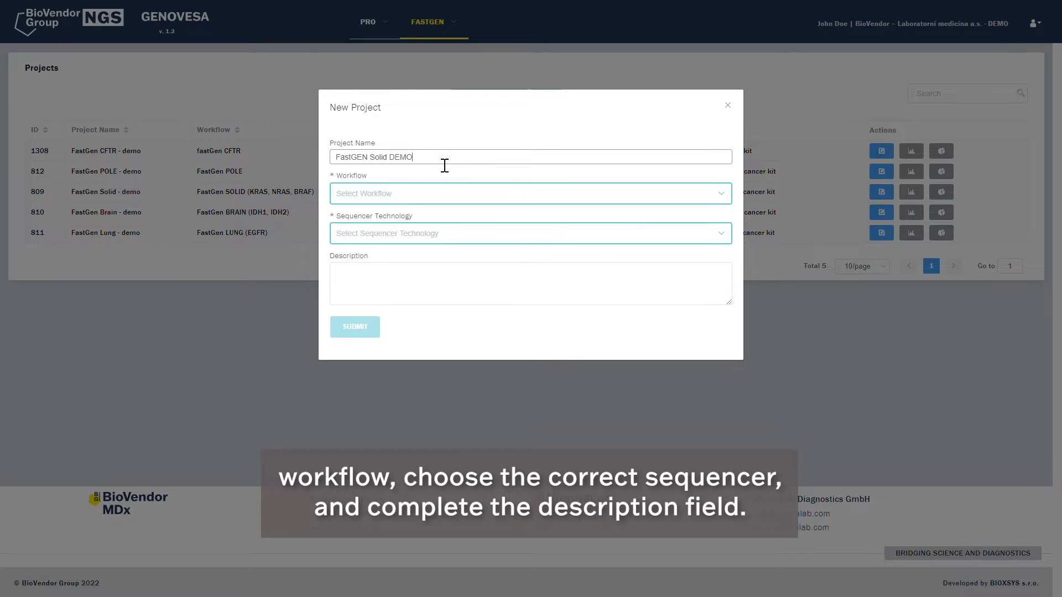
left_click(440, 195)
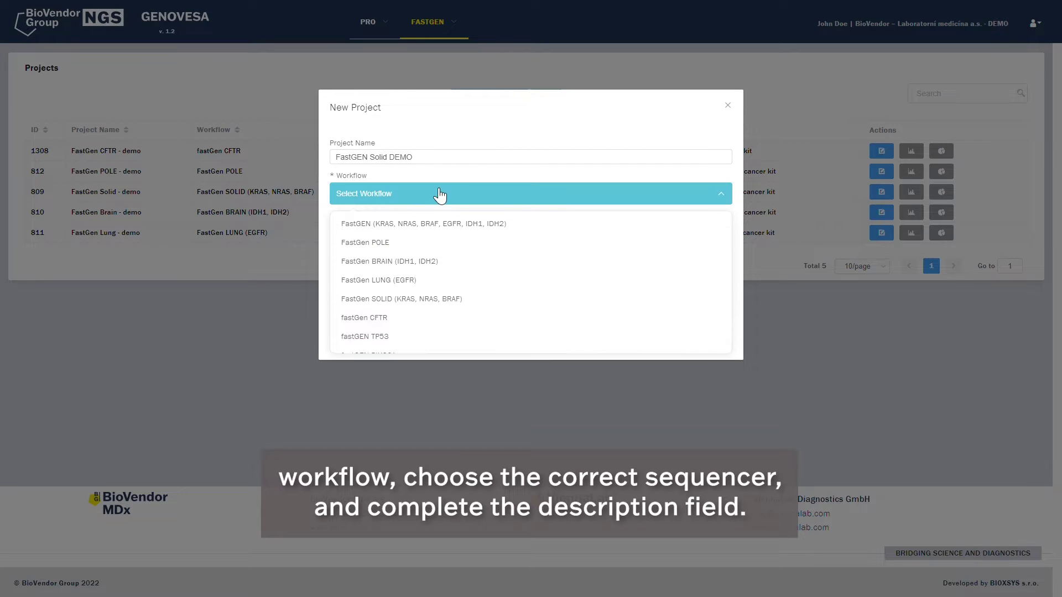
left_click(408, 298)
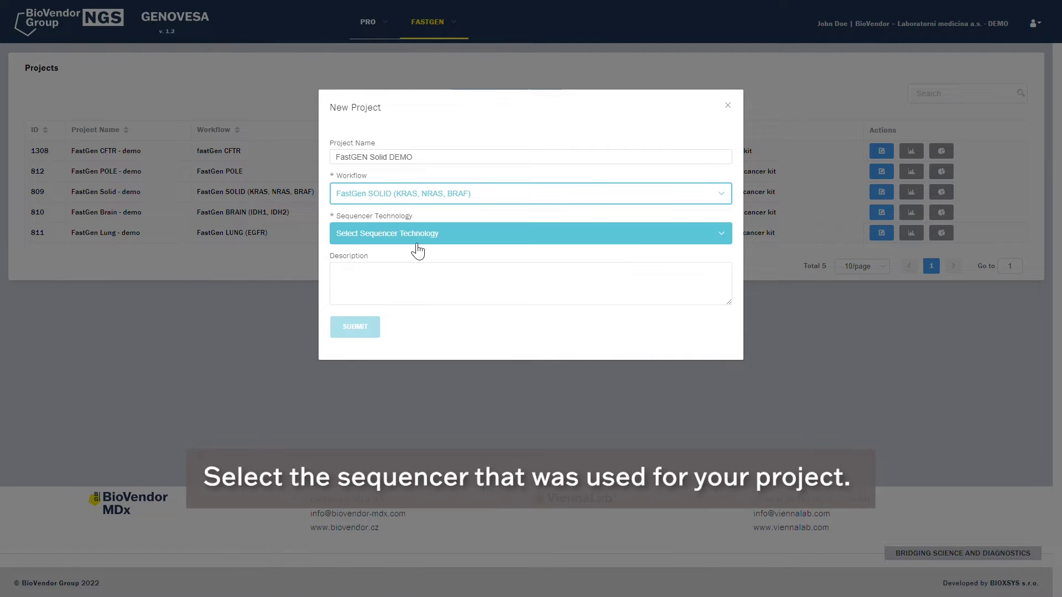
left_click(419, 239)
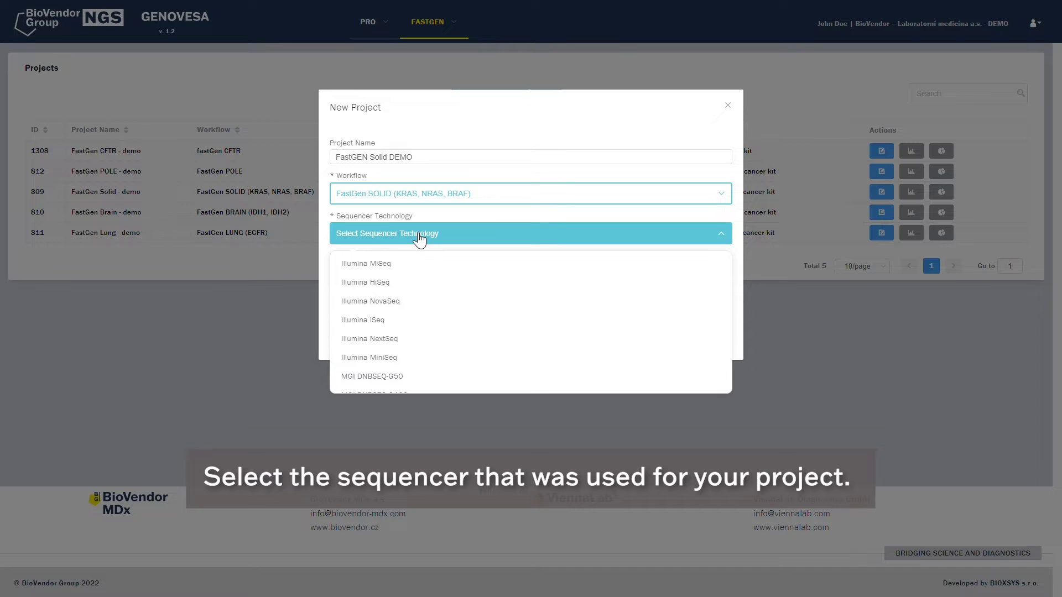
left_click(435, 265)
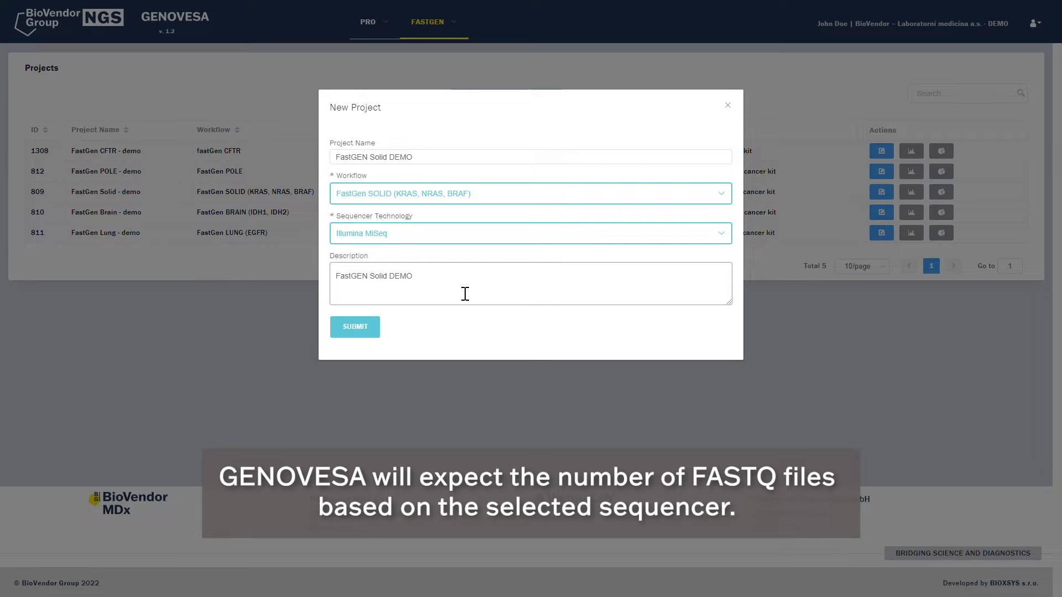
left_click(355, 326)
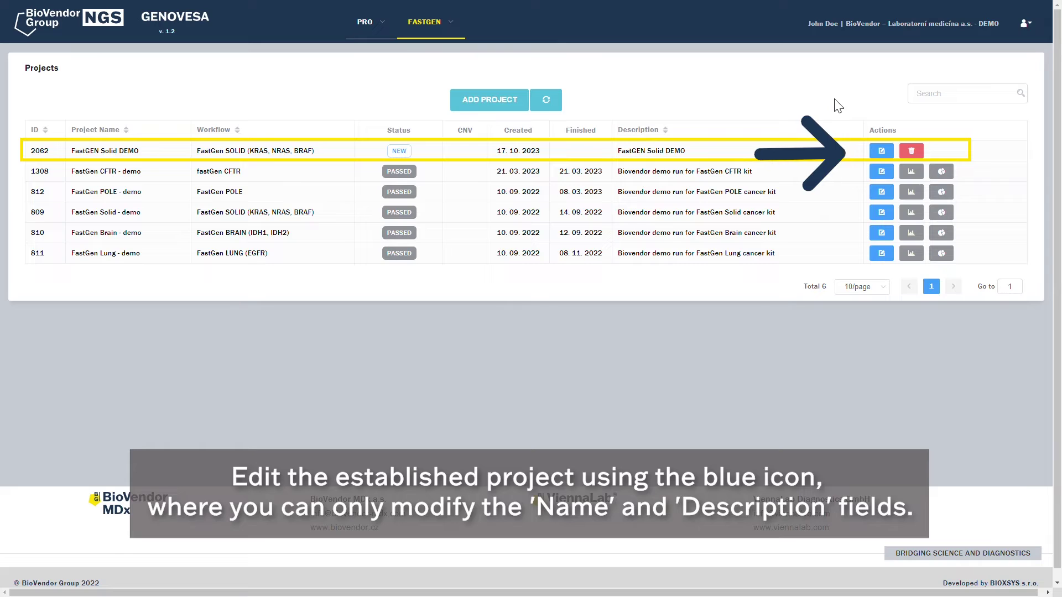
Upload the ten BV-Solid-1 to BV-Solid-5 FASTQ files to FastGEN Solid DEMO and close the editor.
left_click(881, 151)
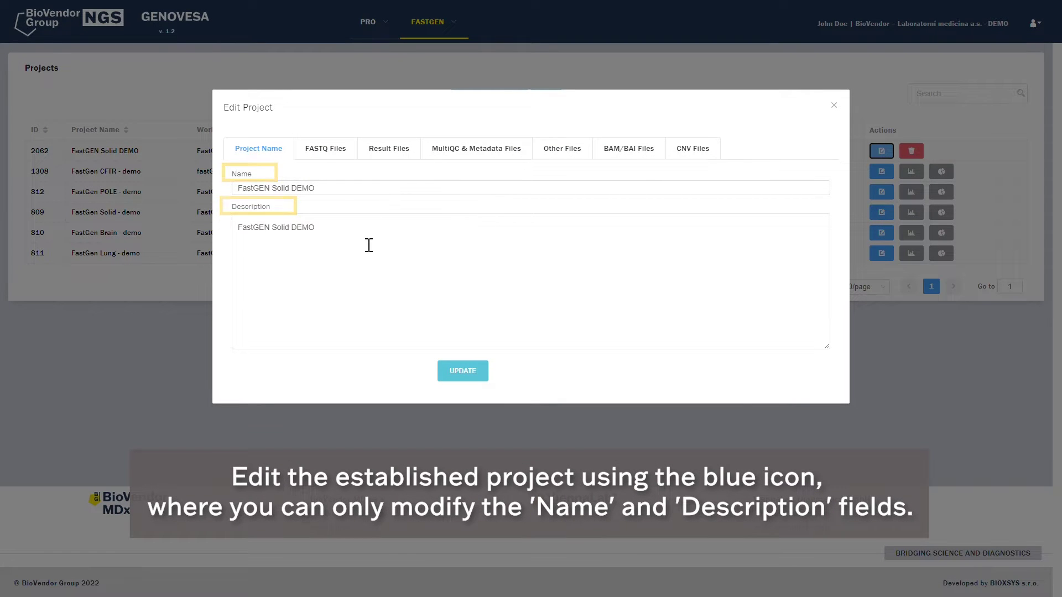
left_click(327, 153)
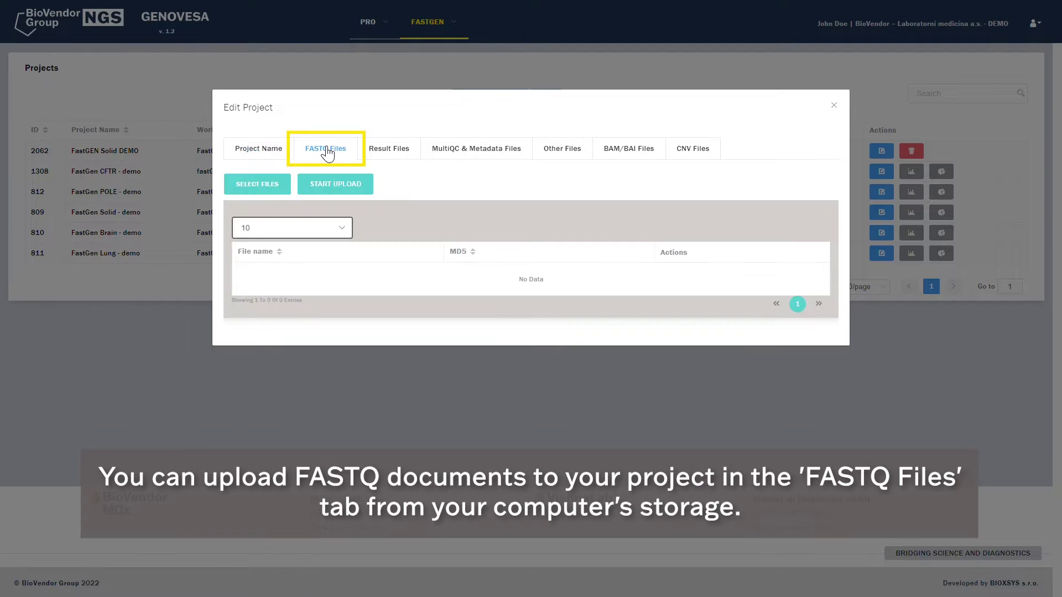
left_click(269, 184)
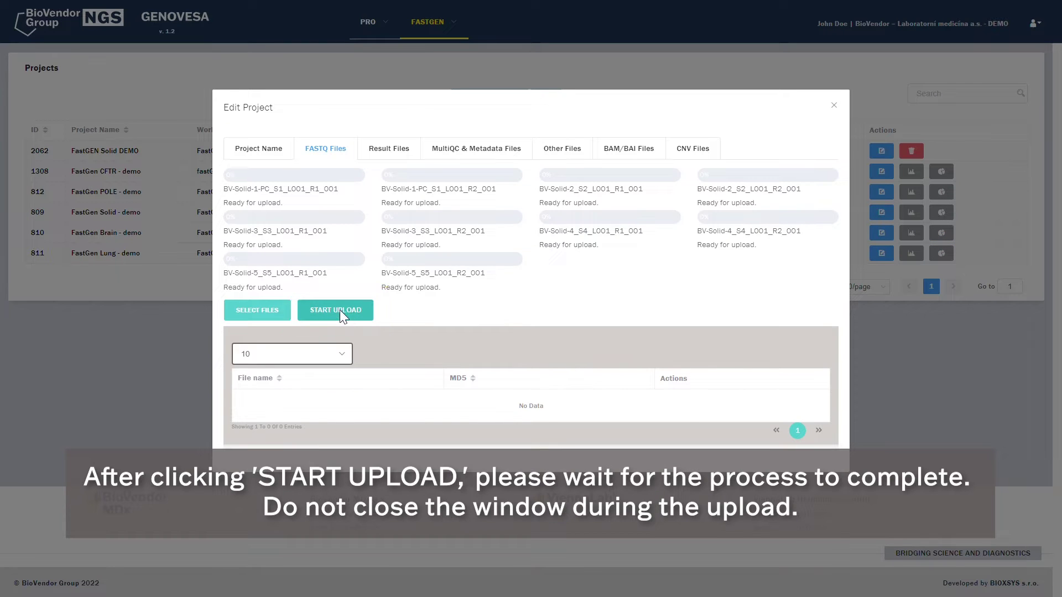
left_click(340, 310)
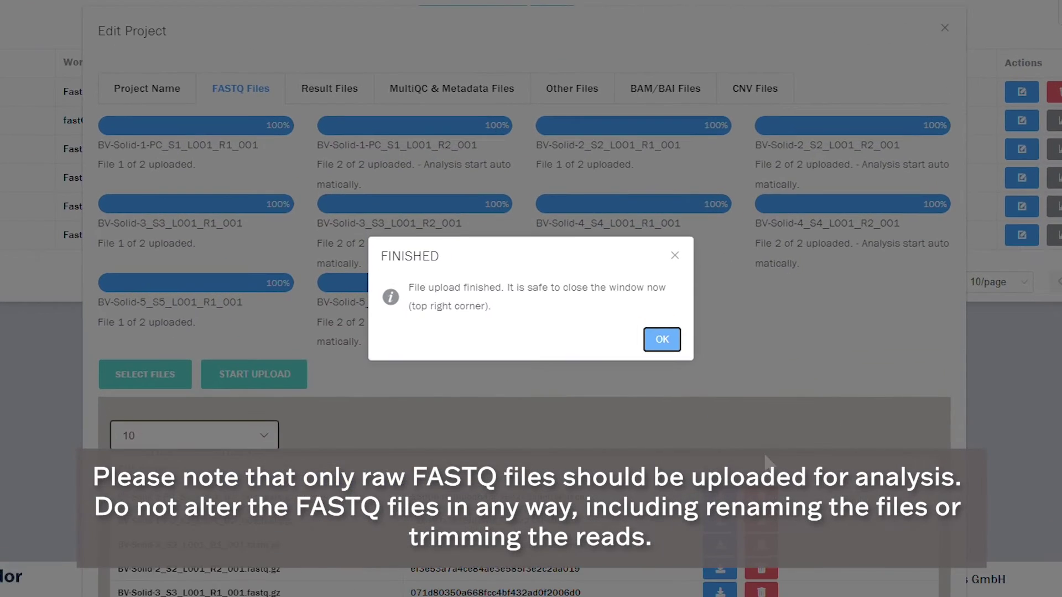
left_click(670, 339)
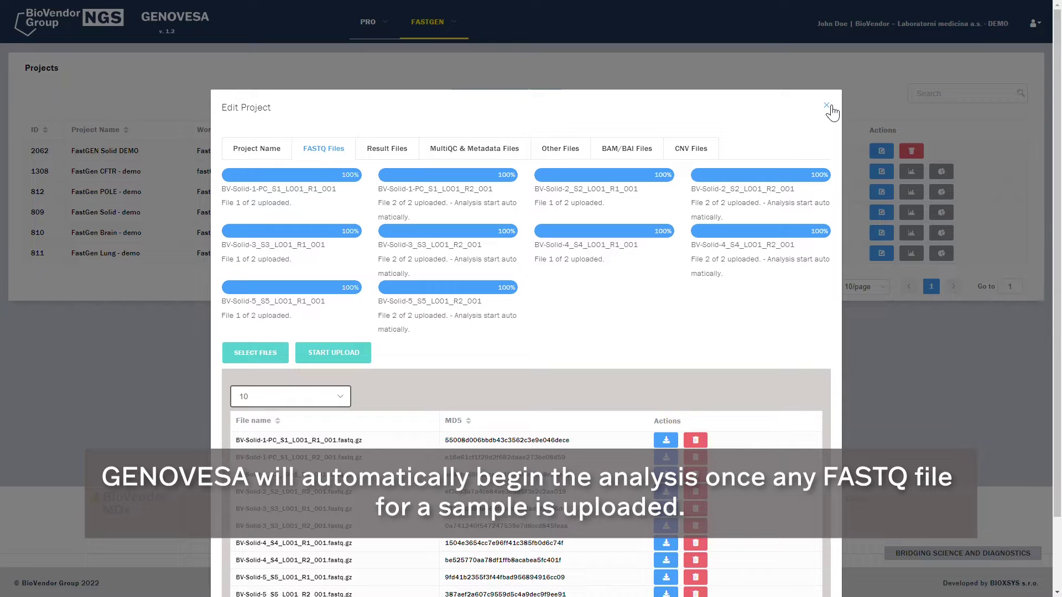
left_click(826, 106)
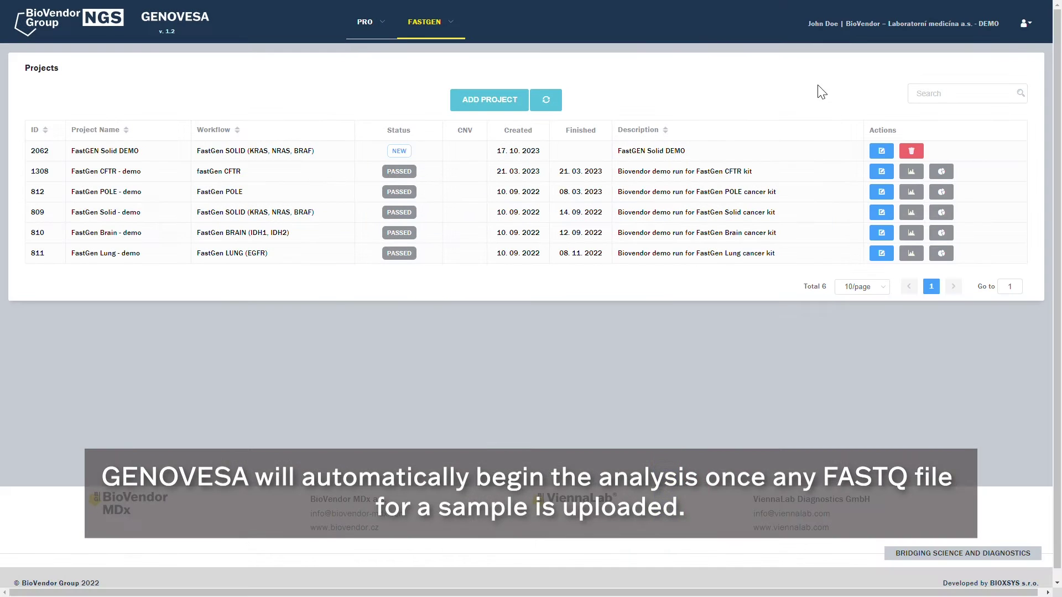
Show the samples panel of the PASSED FastGEN Solid DEMO project.
left_click(295, 158)
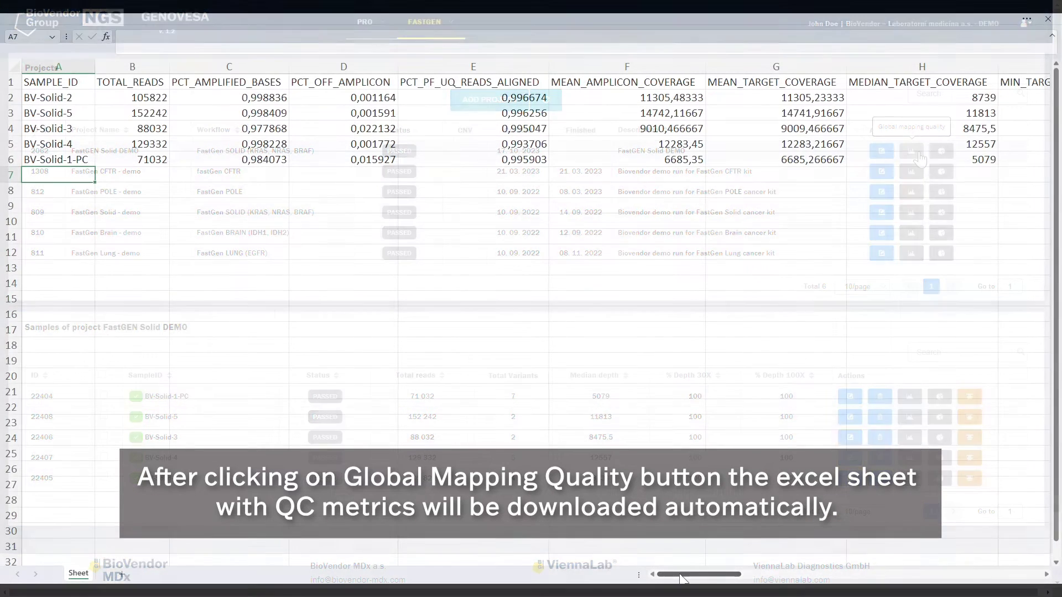
left_click_drag(683, 579, 727, 571)
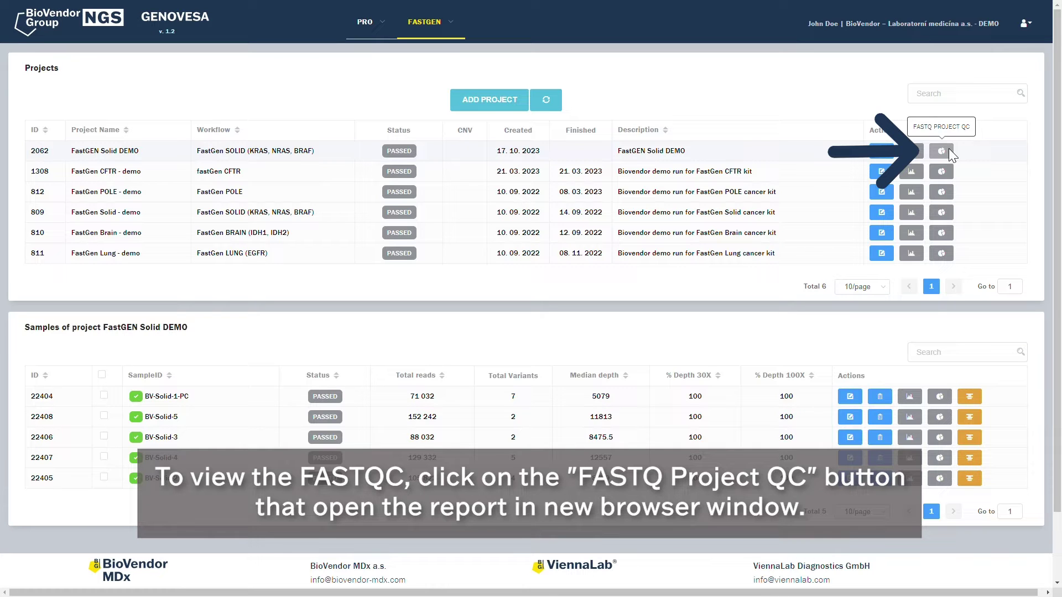
Open the FASTQ Project QC MultiQC report and browse its General Statistics for the BV-Solid samples.
left_click(948, 149)
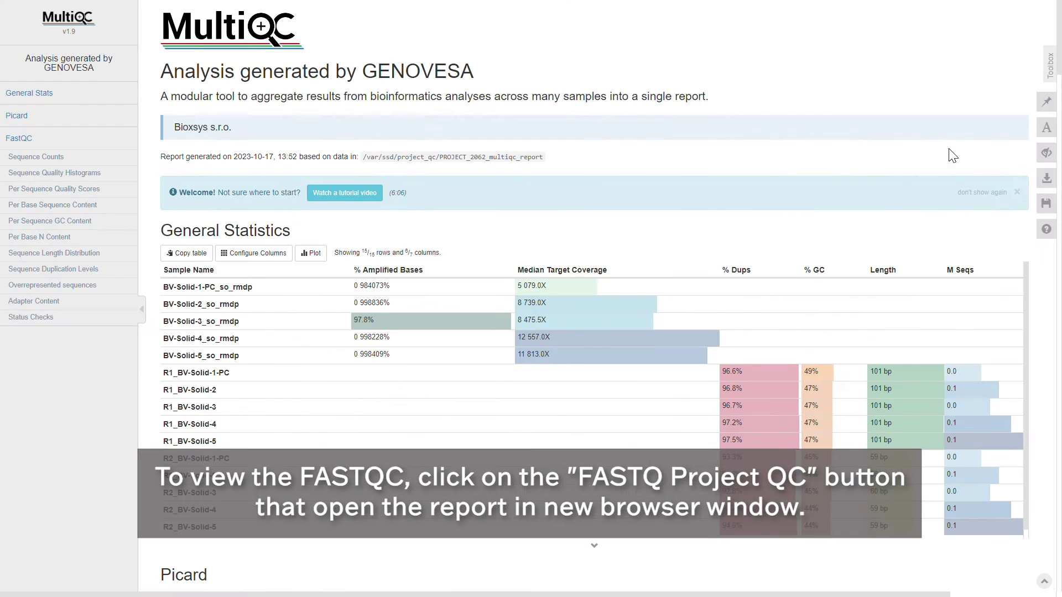
scroll(698, 248, "down", 5)
scroll(698, 246, "down", 10)
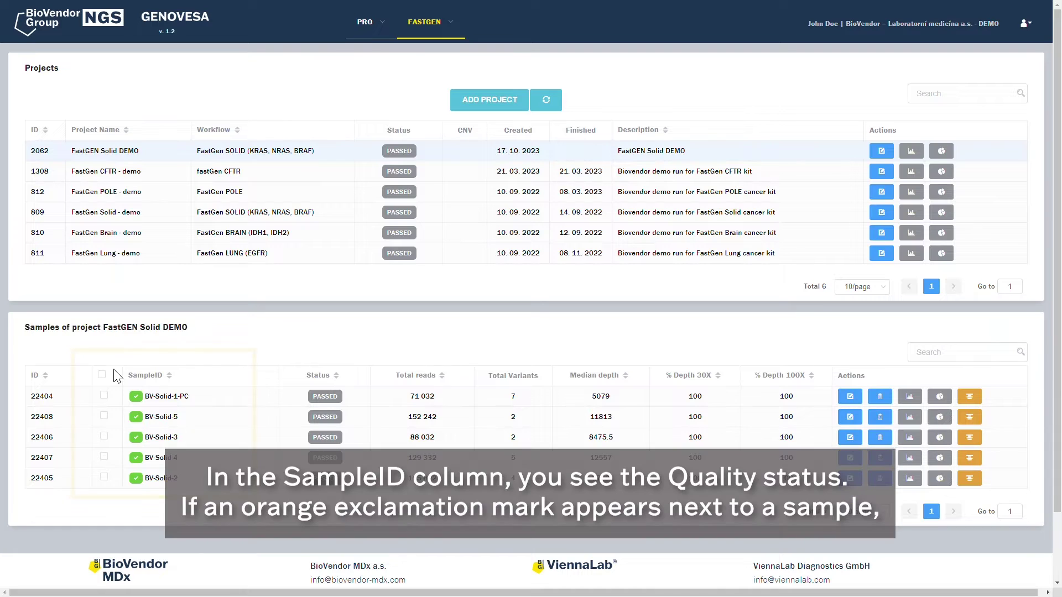
mouse_move(134, 398)
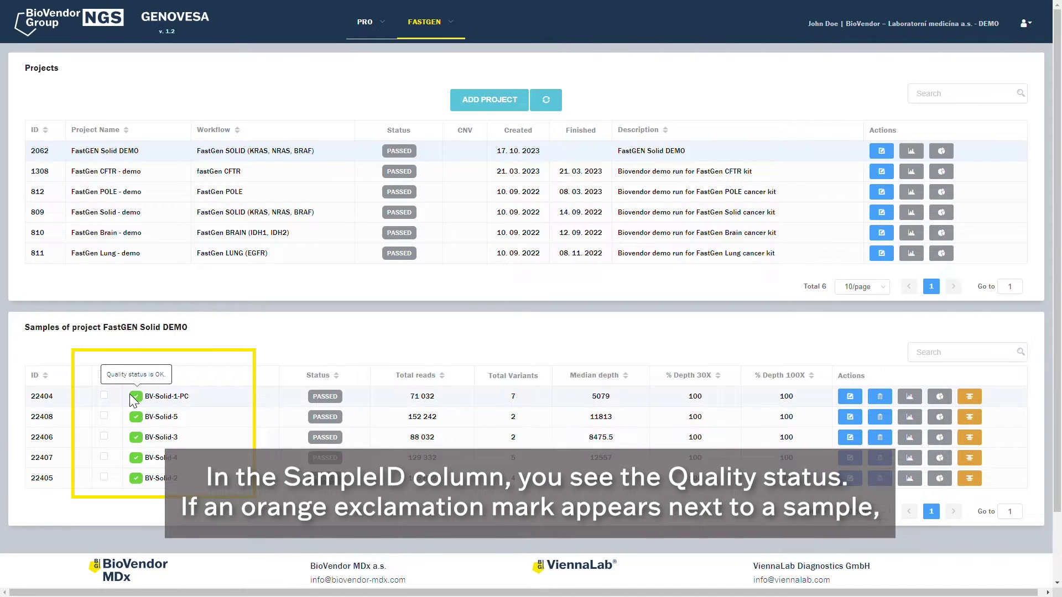
left_click(223, 176)
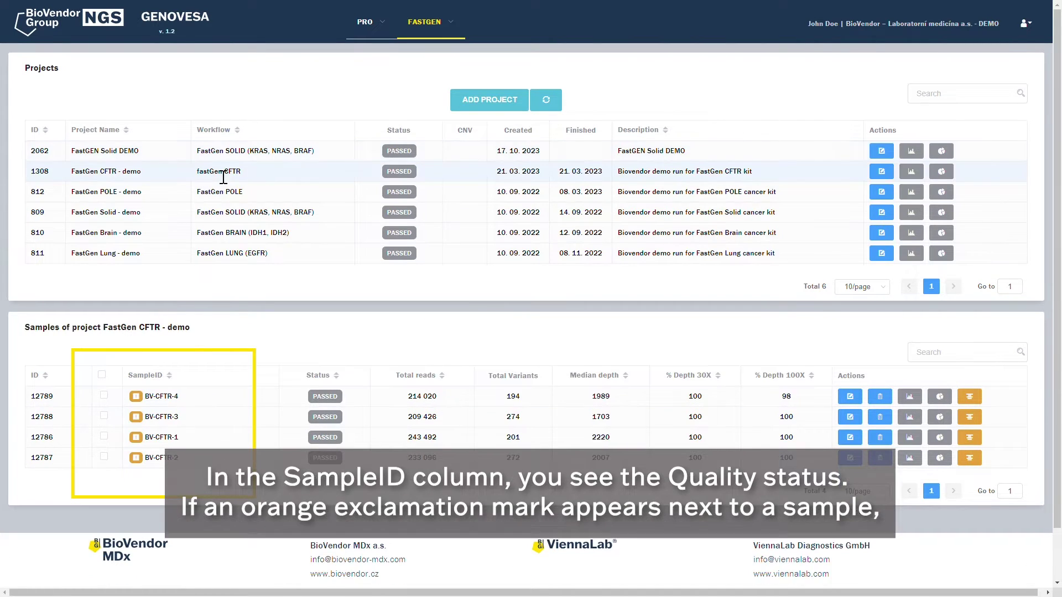
mouse_move(136, 396)
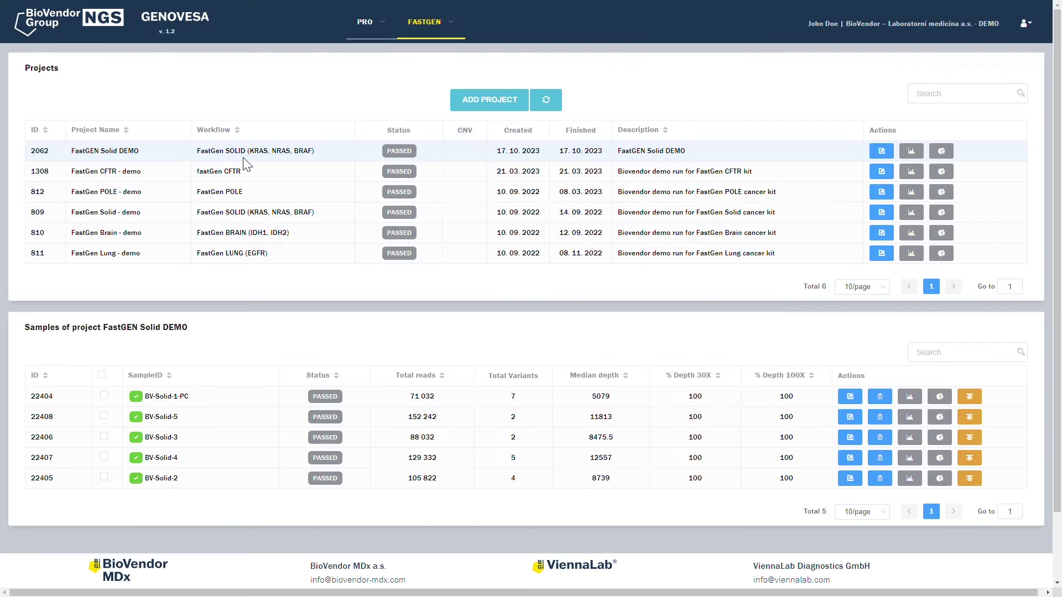
Show all variants of sample BV-Solid-1-PC, then the Custom Filter options.
left_click(196, 396)
scroll(207, 412, "down", 6)
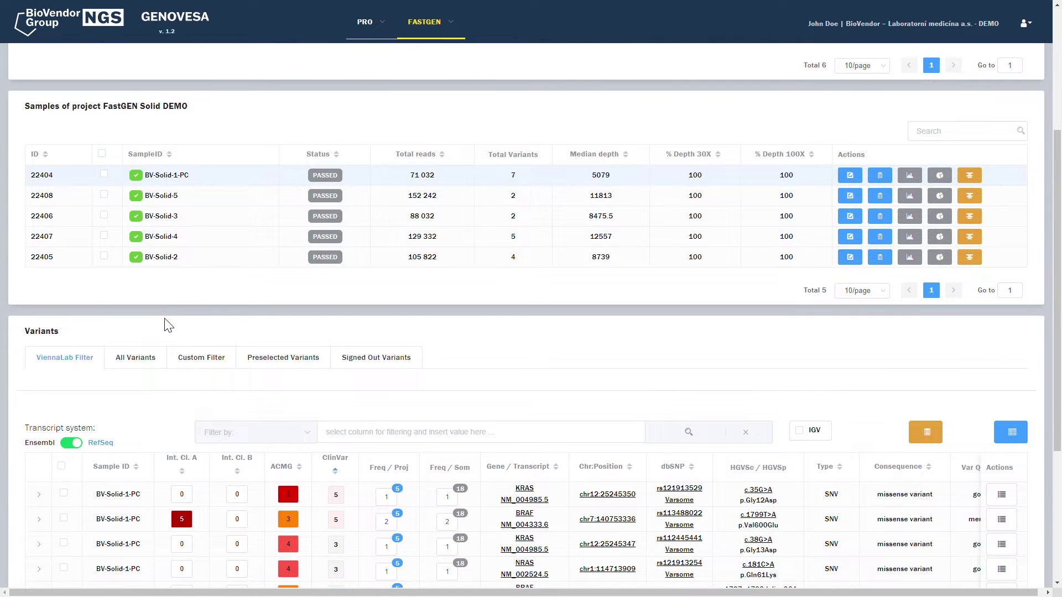
left_click(136, 358)
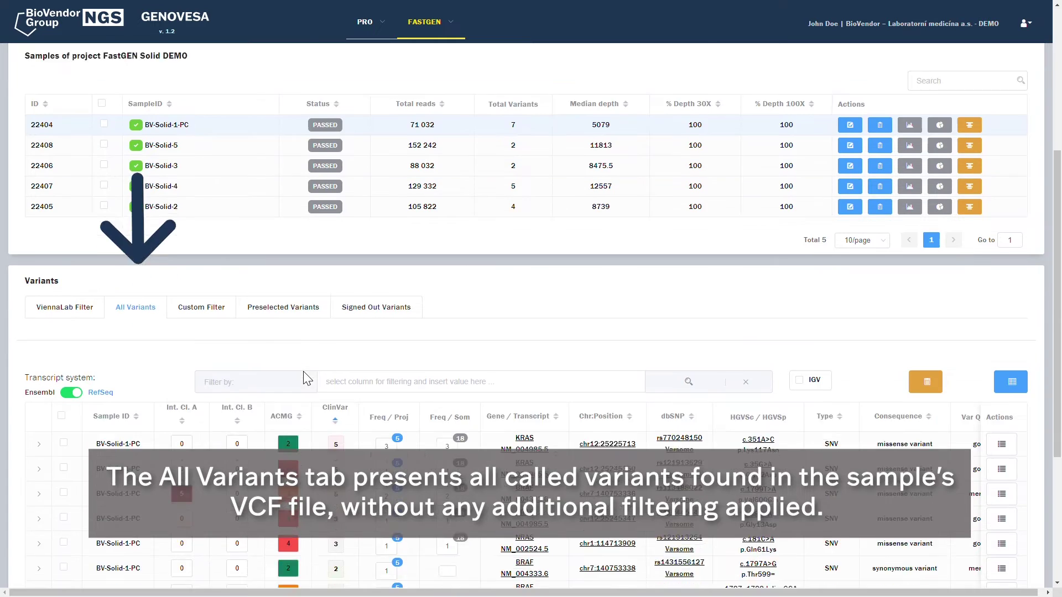
scroll(306, 379, "down", 1)
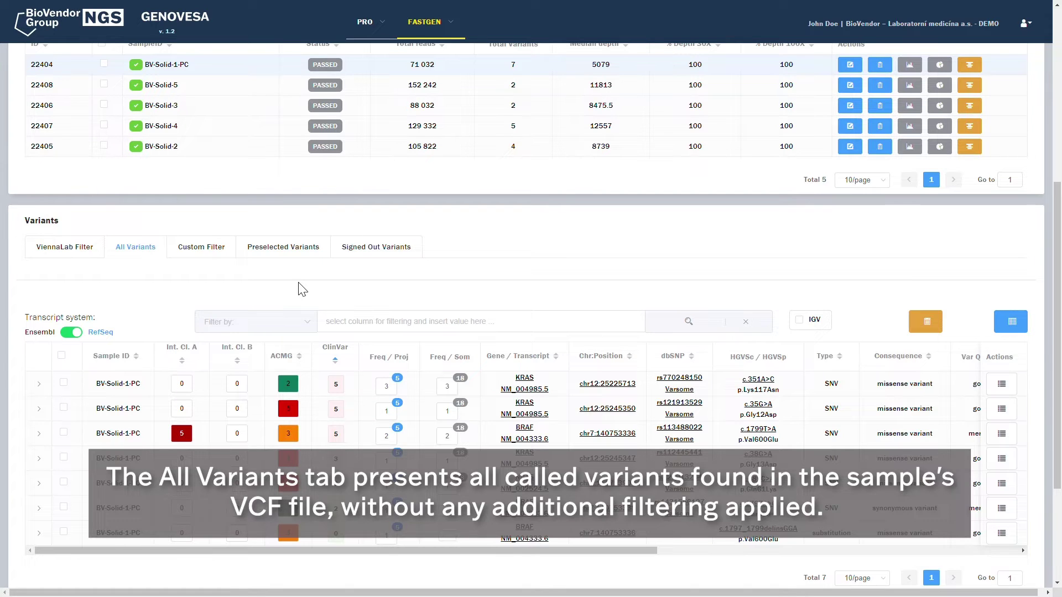
left_click(227, 162)
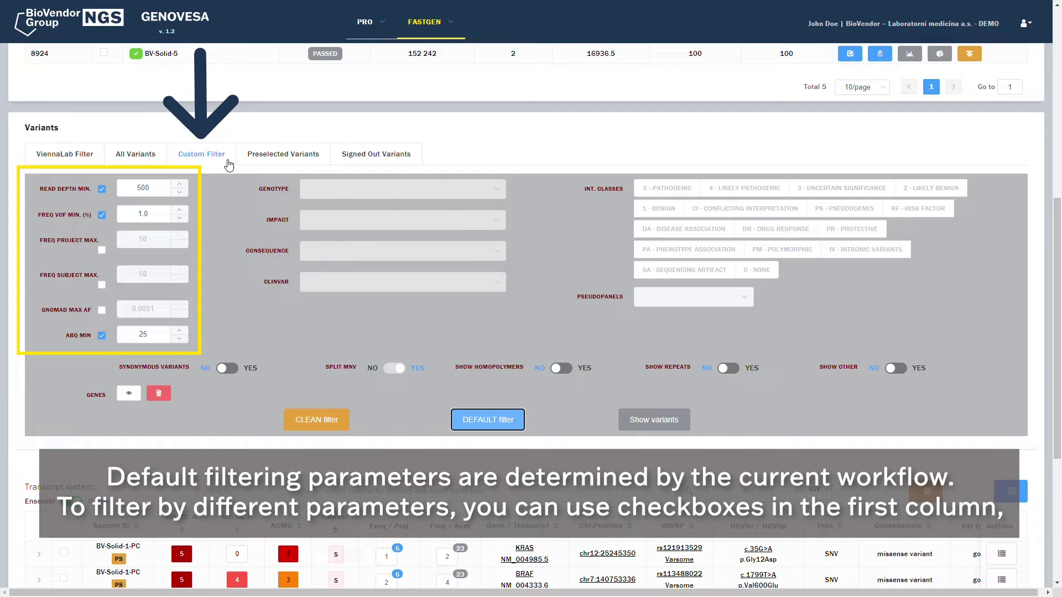
Set minimum VCF frequency 0.5, genotype 0/1, and MODERATE and MODIFIER impact in the custom filter.
left_click(185, 219)
left_click(186, 220)
left_click(186, 220)
left_click(185, 219)
left_click(185, 220)
left_click(497, 197)
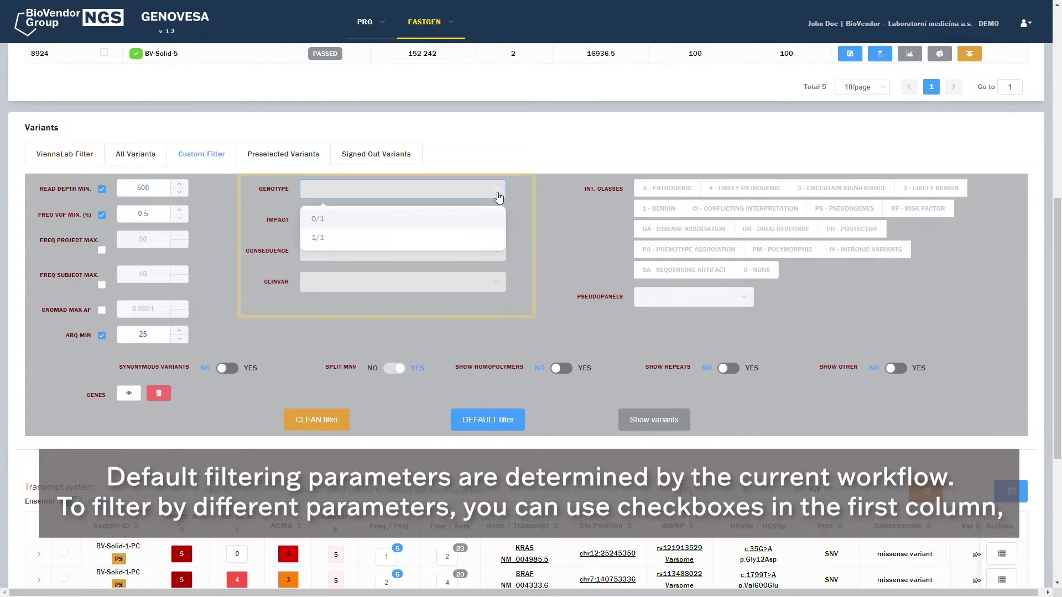
left_click(474, 219)
left_click(501, 221)
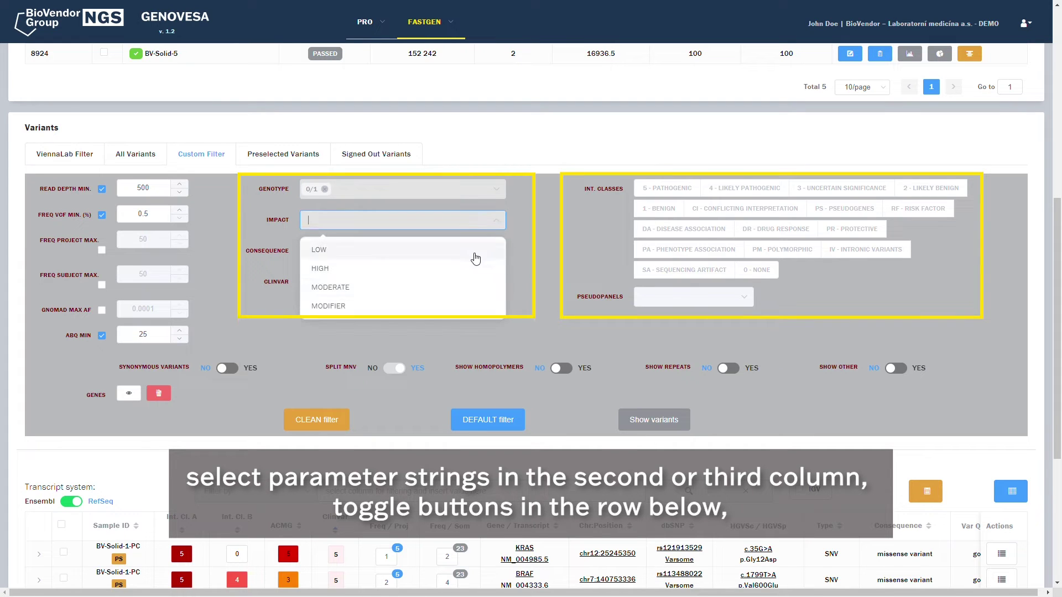
left_click(471, 288)
left_click(489, 306)
Add frameshift, inframe_deletion and intergenic consequences, Pathogenic and Pathogenic/Likely_pathogenic ClinVar, and synonymous variants.
left_click(495, 252)
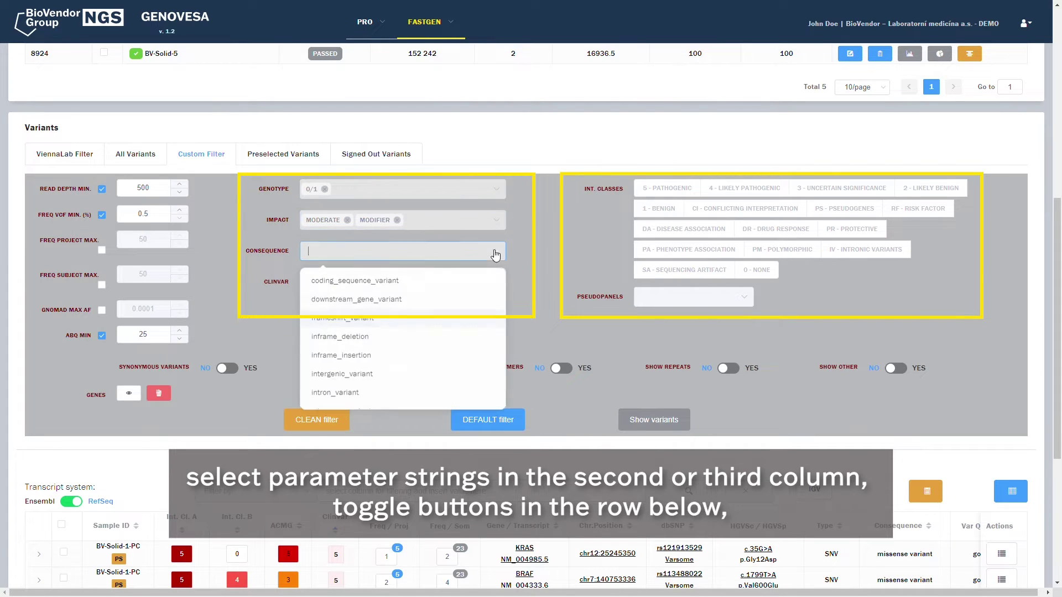
left_click(466, 316)
left_click(463, 334)
left_click(458, 368)
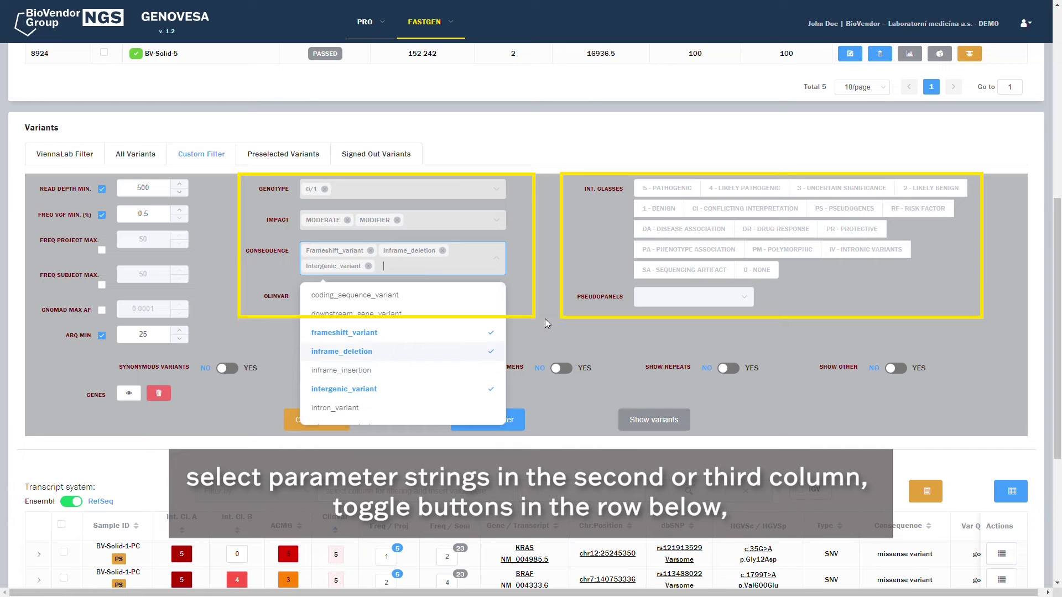
left_click(545, 318)
left_click(470, 297)
scroll(467, 348, "down", 3)
left_click(418, 352)
left_click(418, 367)
left_click(529, 326)
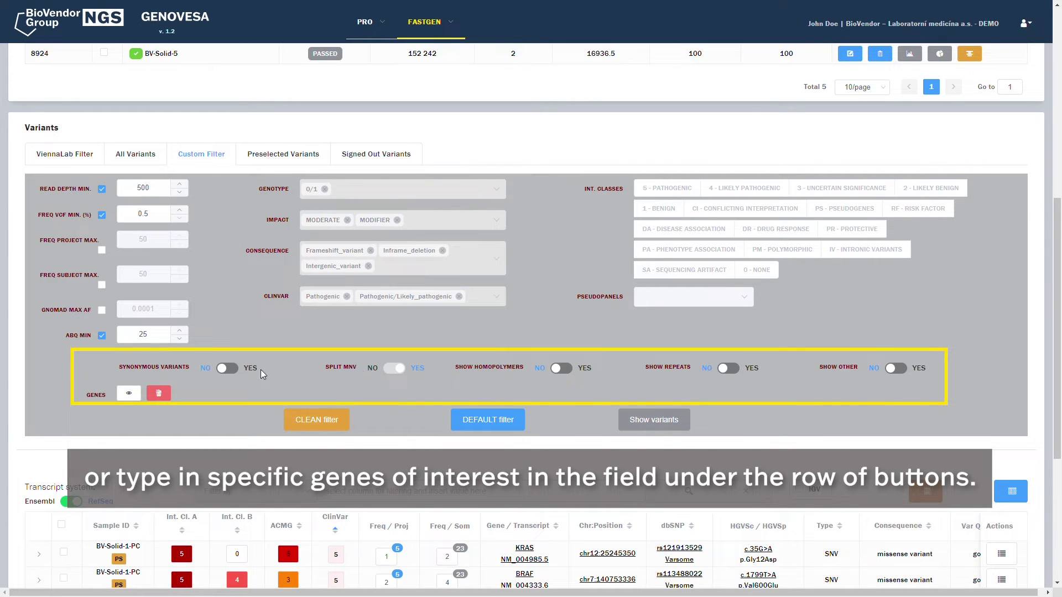
left_click(233, 370)
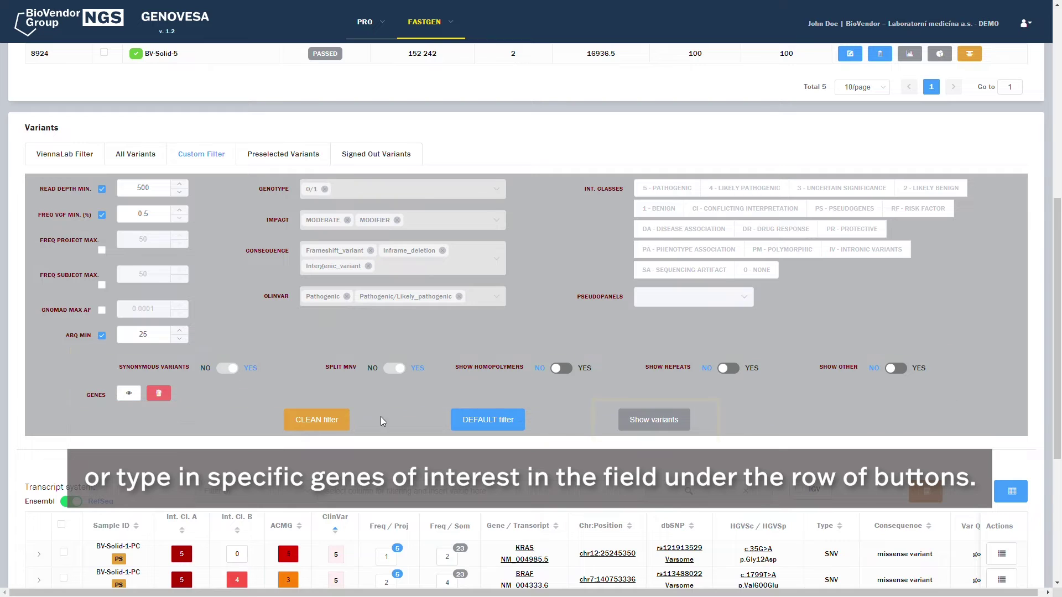
List the matching variants, then restore the DEFAULT filter and CLEAN it.
left_click(640, 421)
scroll(640, 421, "down", 4)
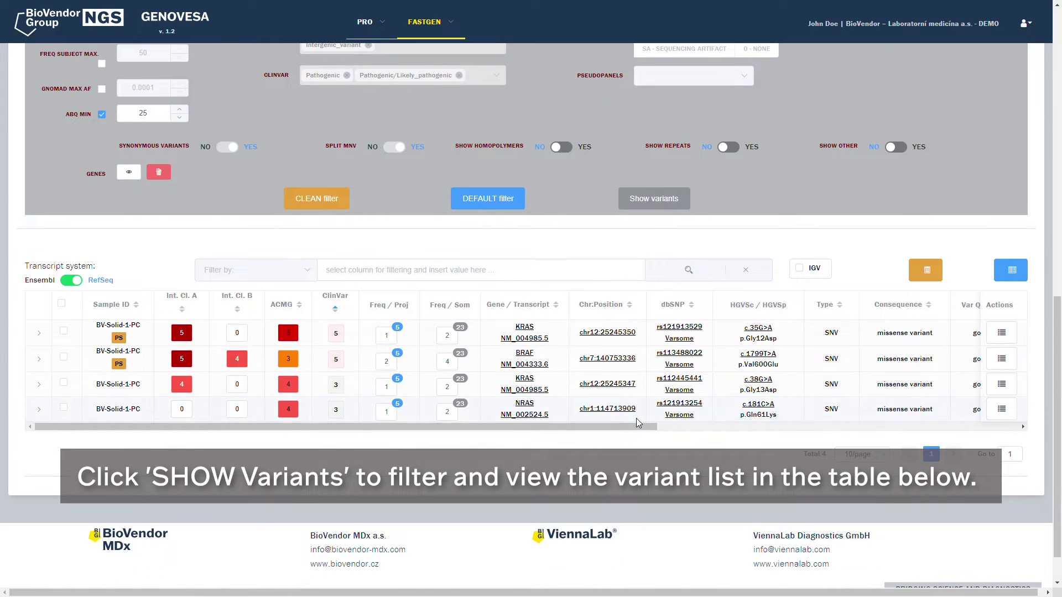
left_click(475, 203)
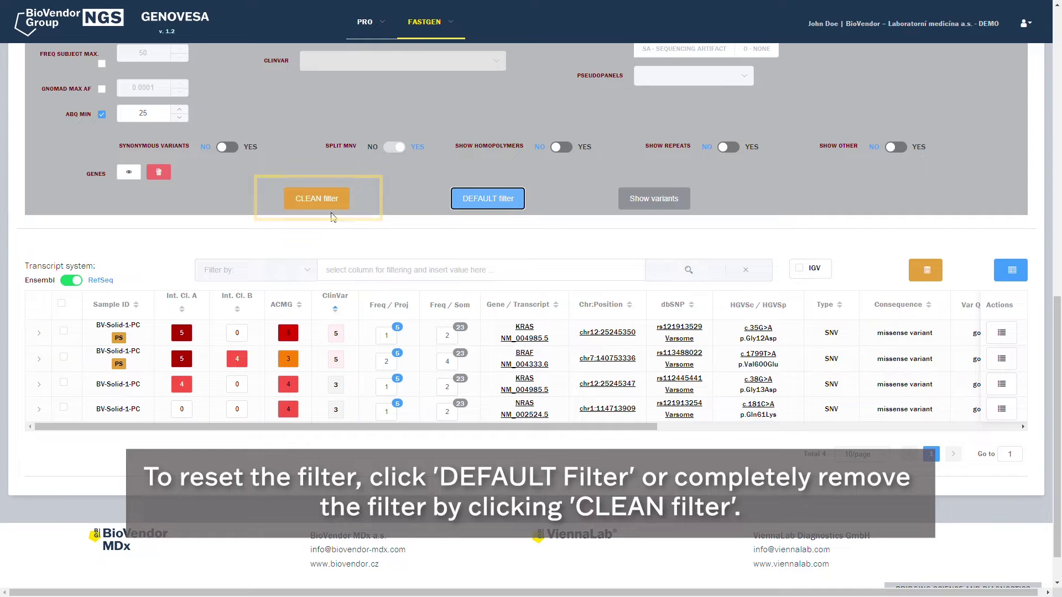
left_click(317, 198)
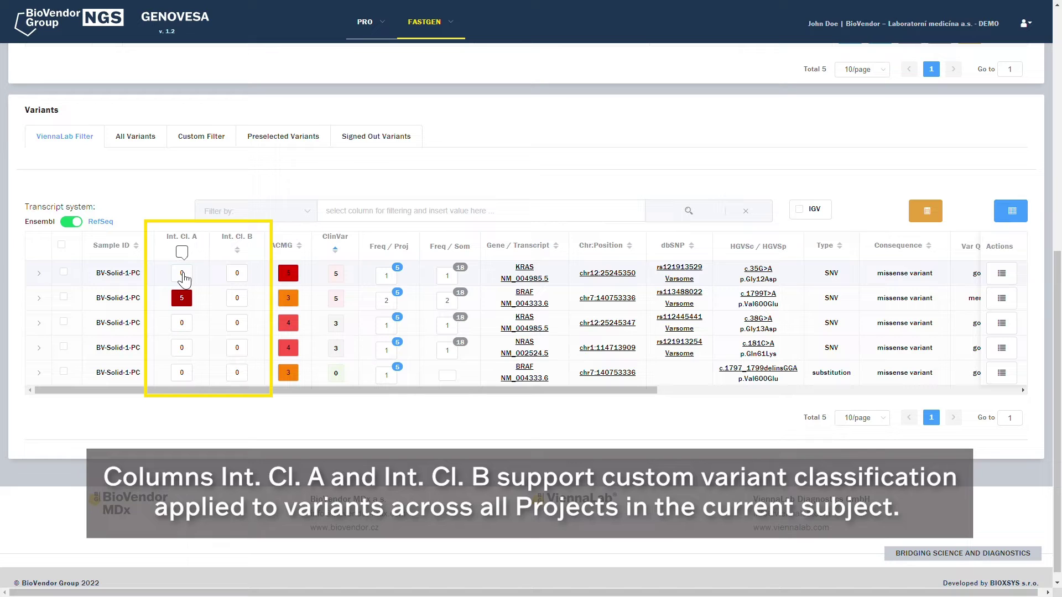
Set the KRAS c.35G>A variant's internal classification A to 5 - Pathogenic.
left_click(182, 275)
left_click(198, 188)
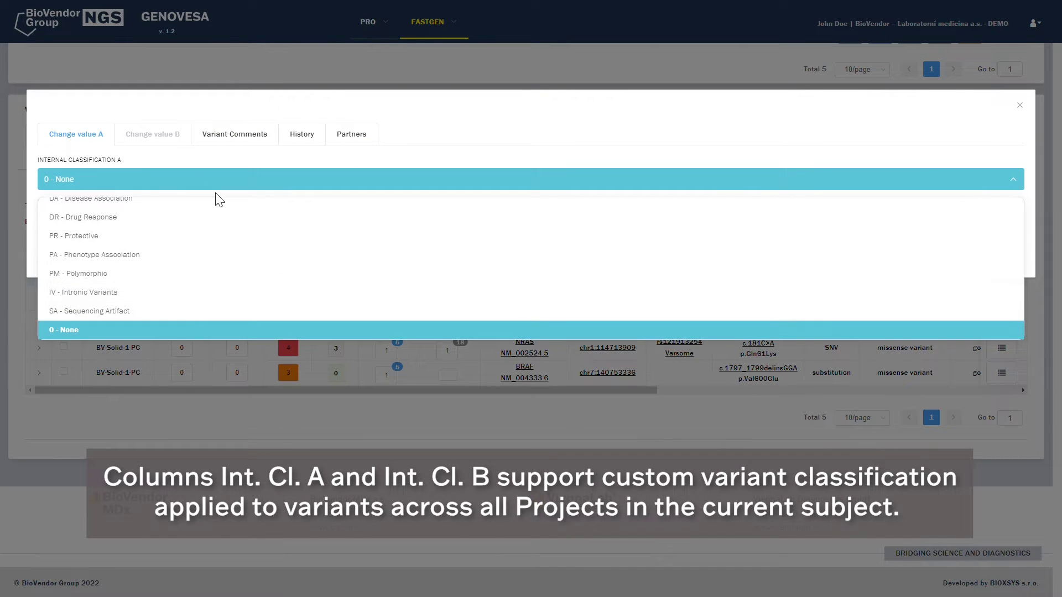
scroll(182, 271, "up", 5)
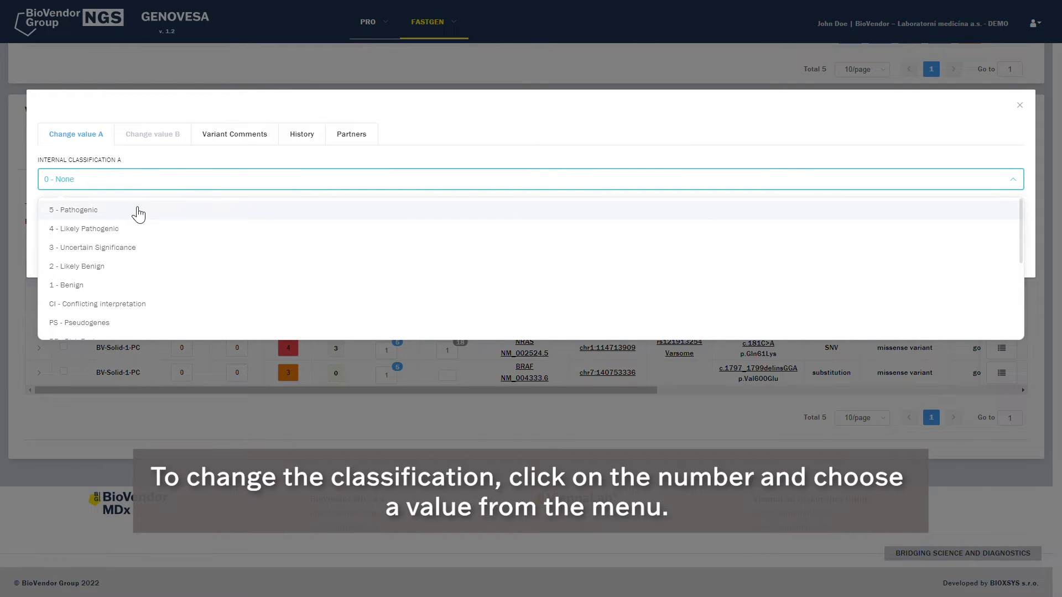
left_click(138, 212)
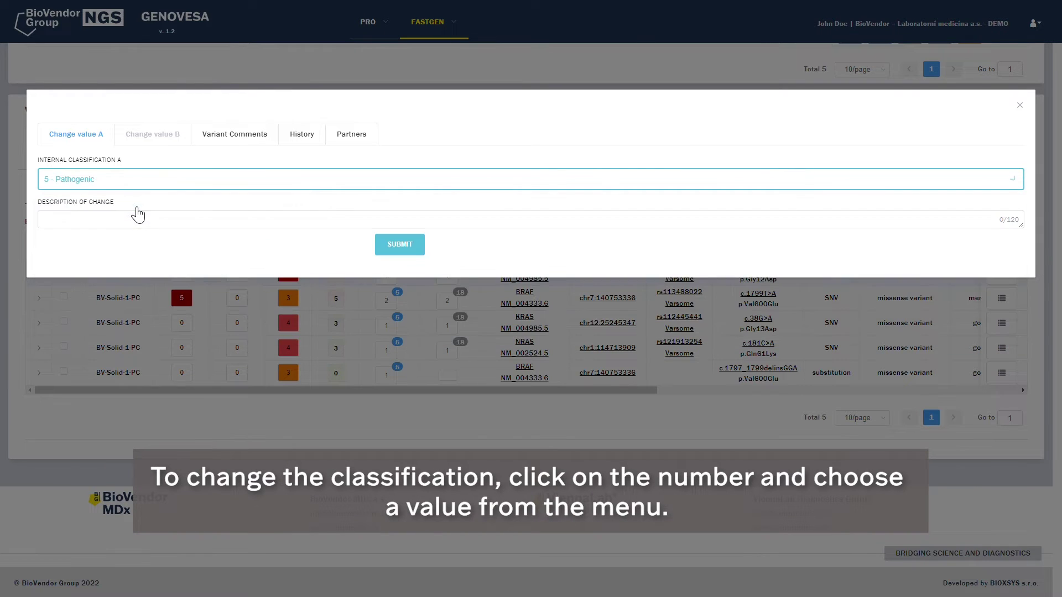
left_click(400, 245)
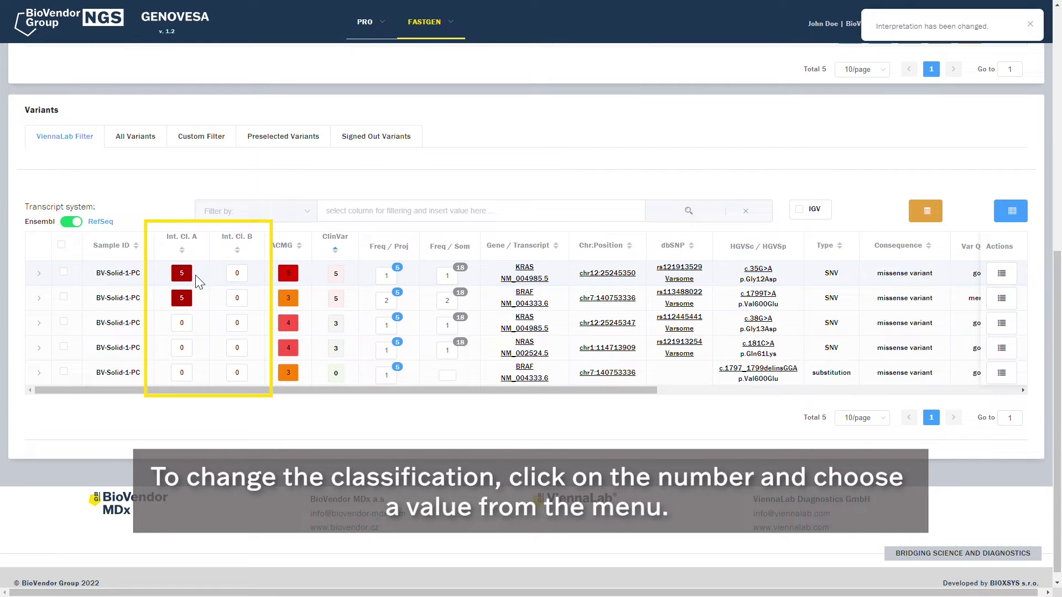
Set the BRAF c.1799T>A variant's internal classification B to 4 - Likely Pathogenic.
left_click(237, 299)
left_click(190, 178)
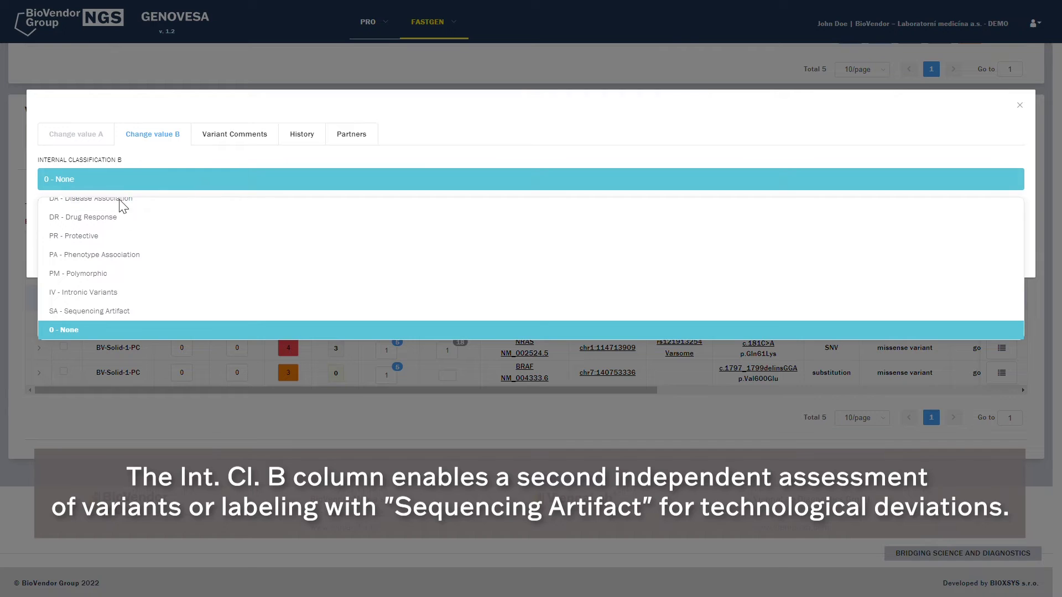
scroll(113, 273, "up", 5)
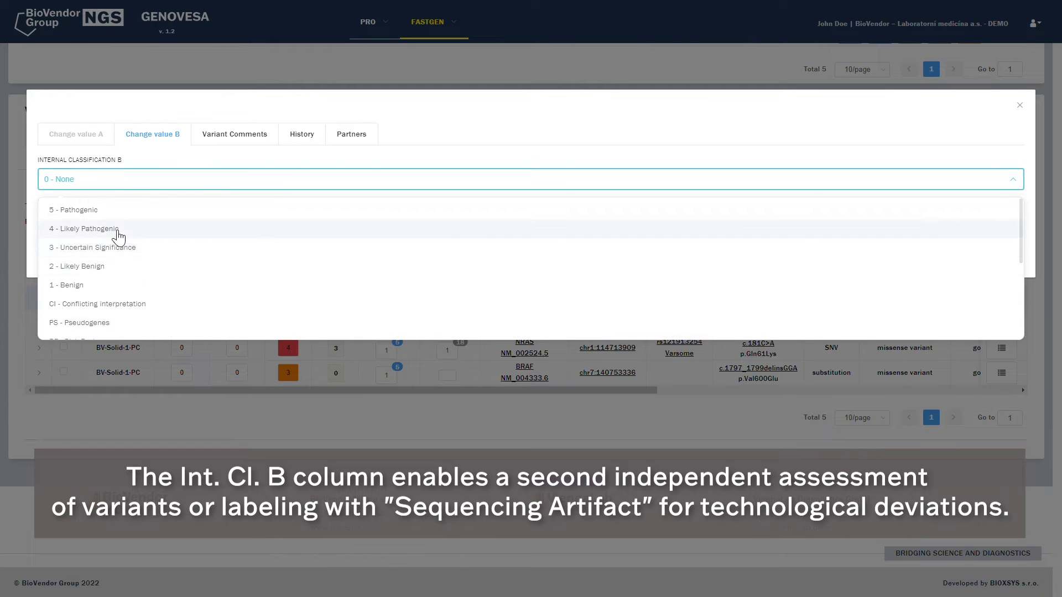
left_click(116, 228)
left_click(387, 249)
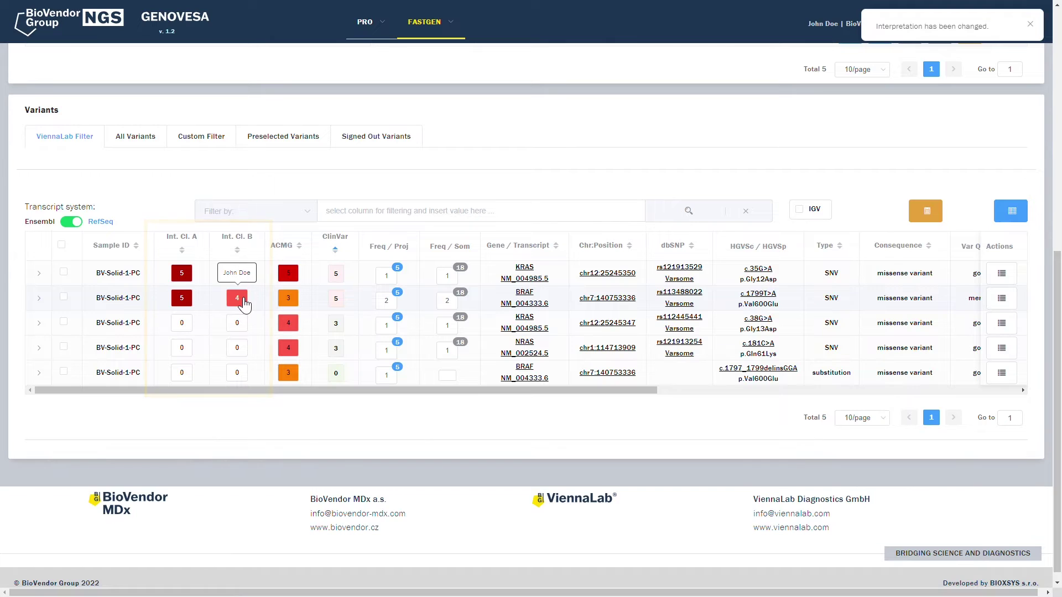
mouse_move(297, 305)
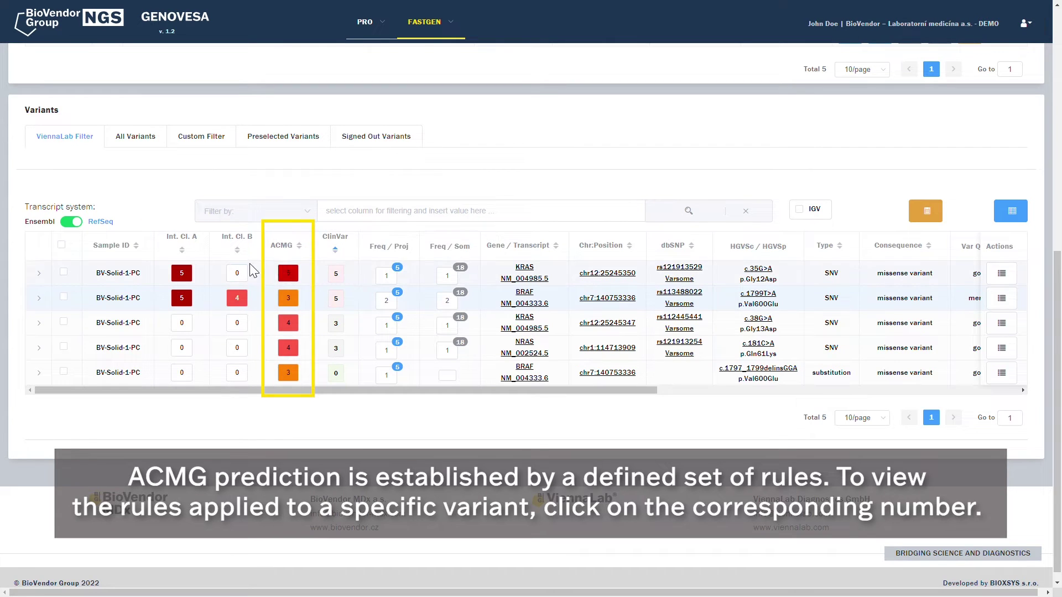
left_click(292, 275)
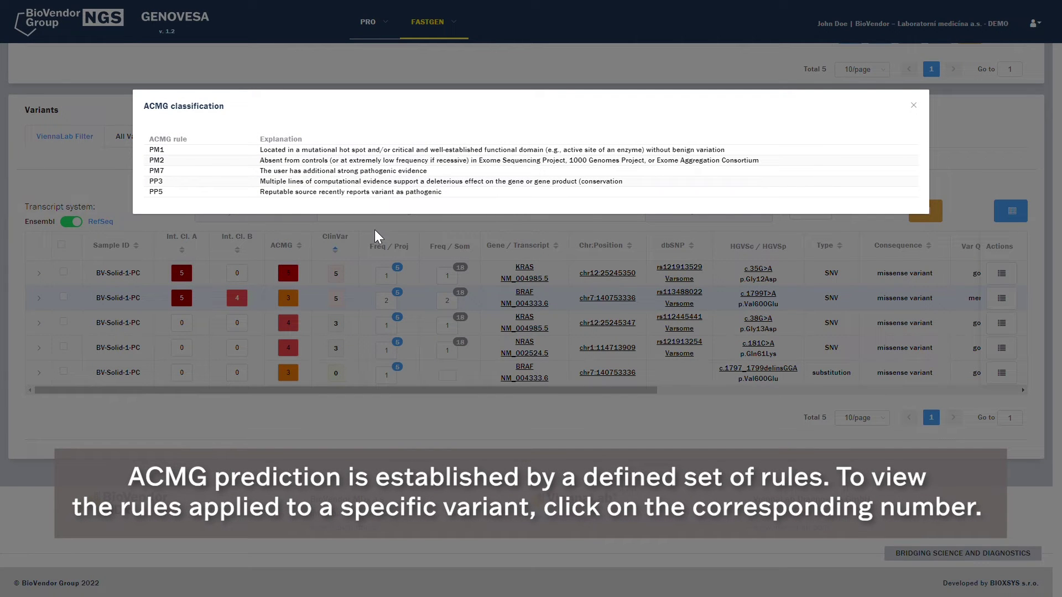
left_click(914, 105)
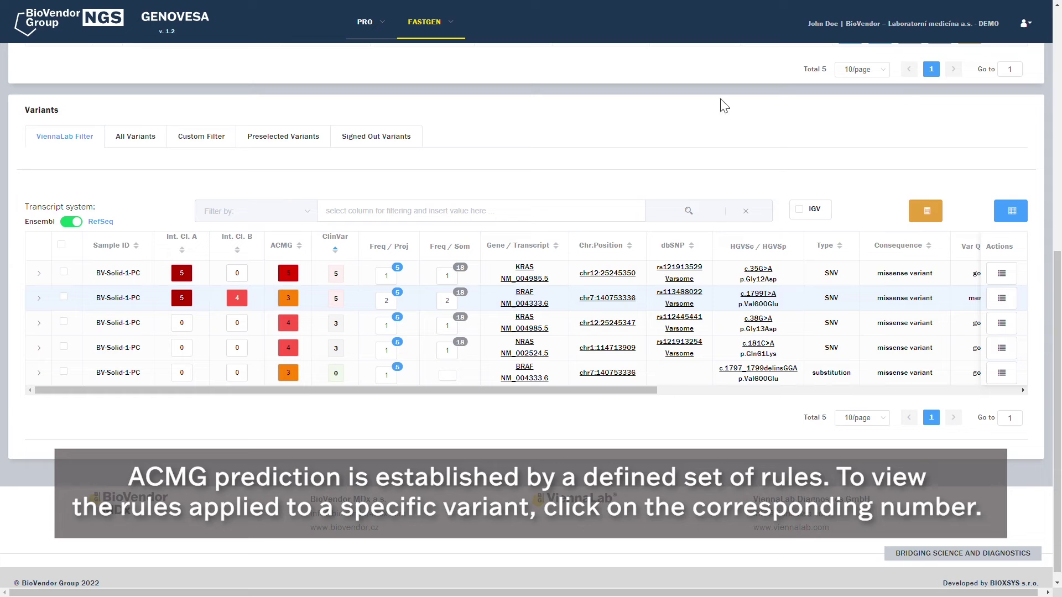
left_click(389, 301)
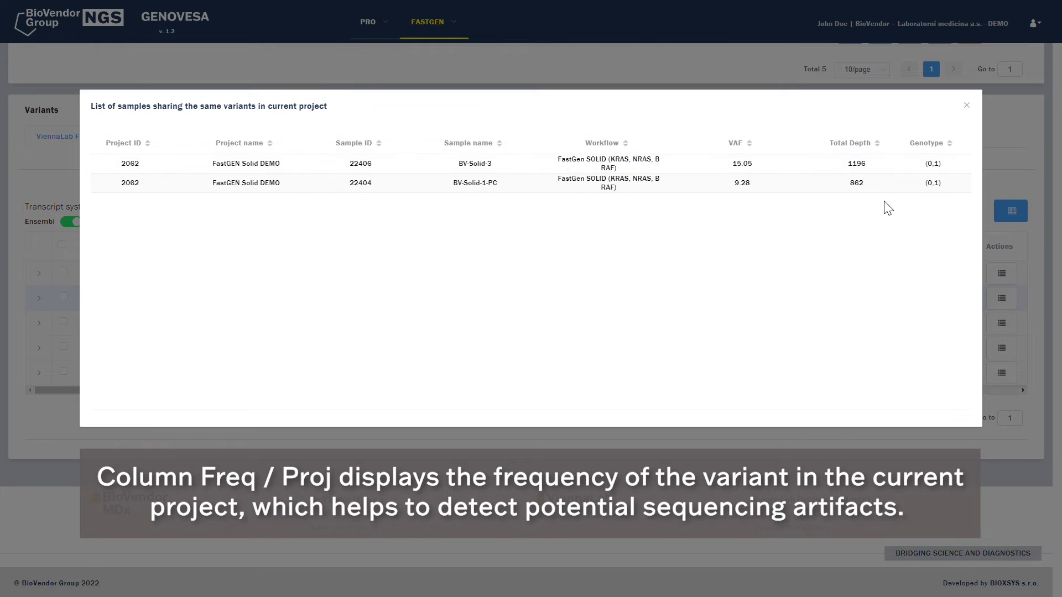
left_click(973, 108)
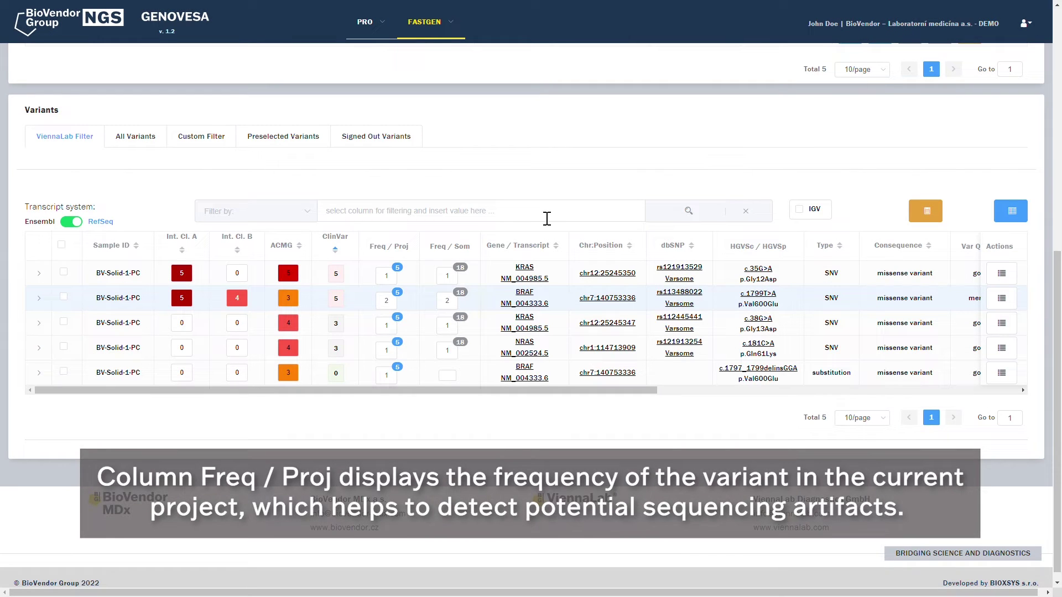
left_click(448, 304)
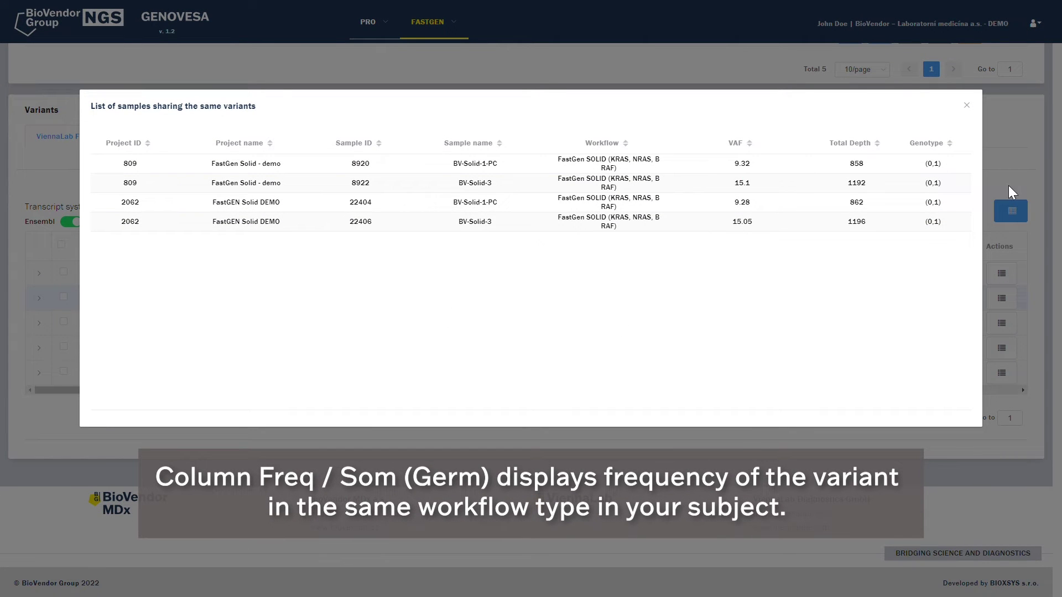
left_click(971, 109)
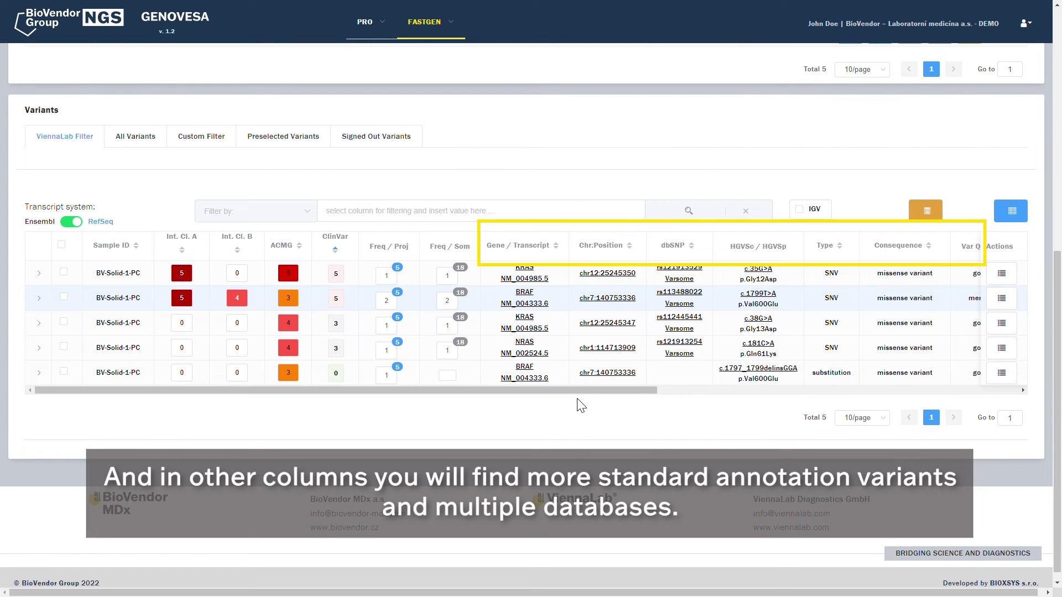
left_click_drag(582, 387, 920, 377)
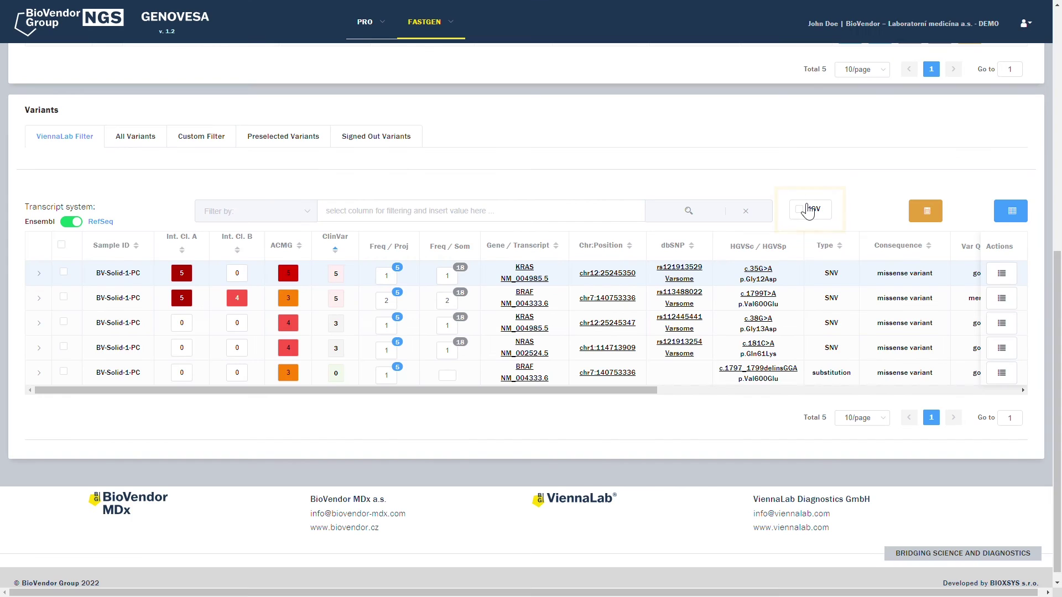
Enable IGV, center it on KRAS chr12:25245350, and zoom out to a 164 bp window.
left_click(807, 209)
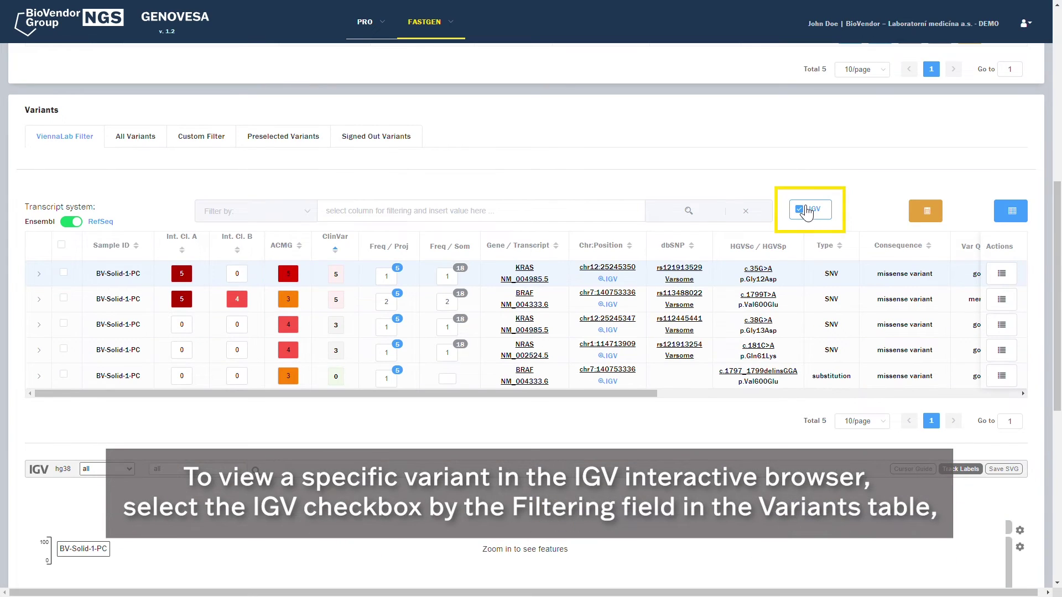
left_click(615, 279)
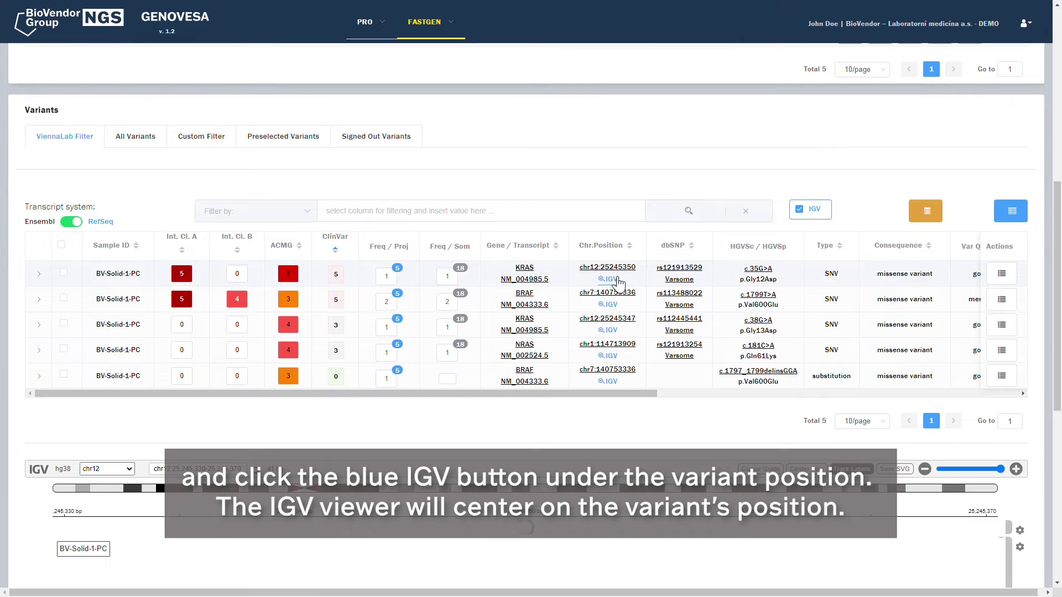
scroll(645, 297, "down", 4)
scroll(649, 305, "down", 1)
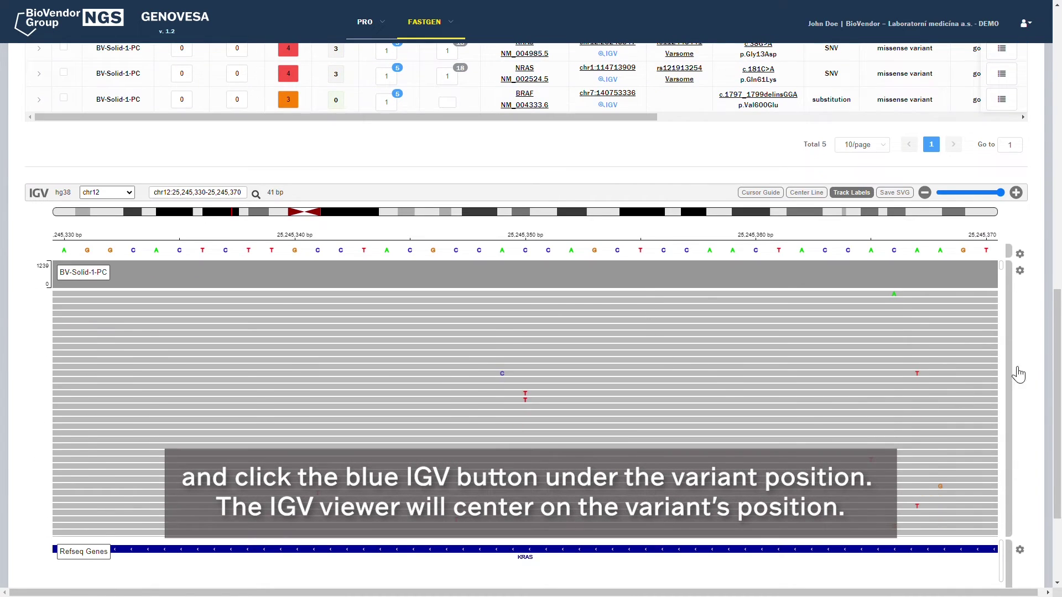
left_click(925, 194)
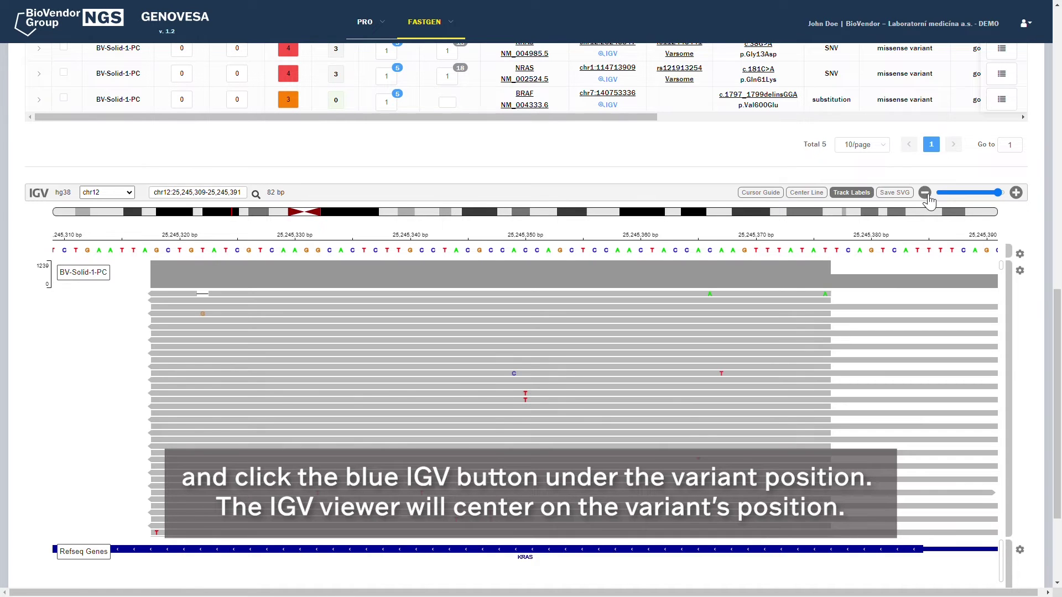
left_click(925, 194)
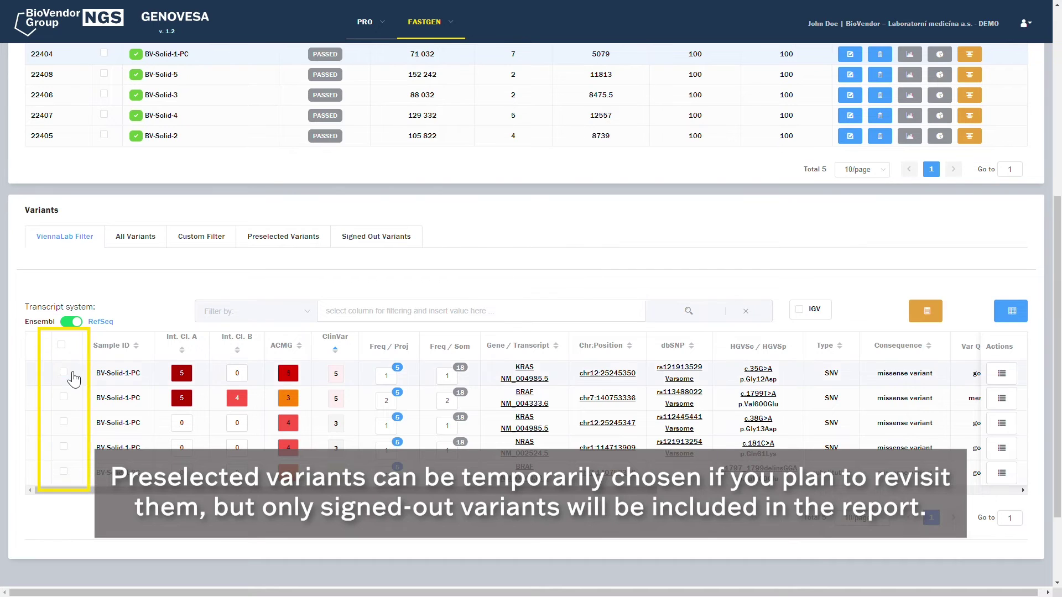
Move the KRAS c.35G>A and BRAF c.1799T>A variants to Preselected Variants.
left_click(64, 371)
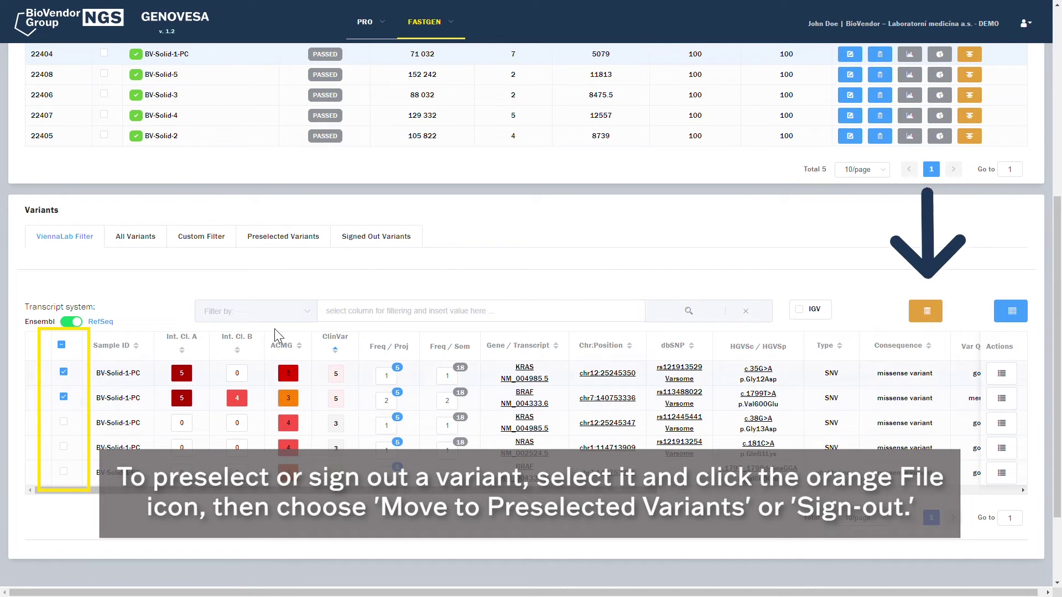
left_click(925, 311)
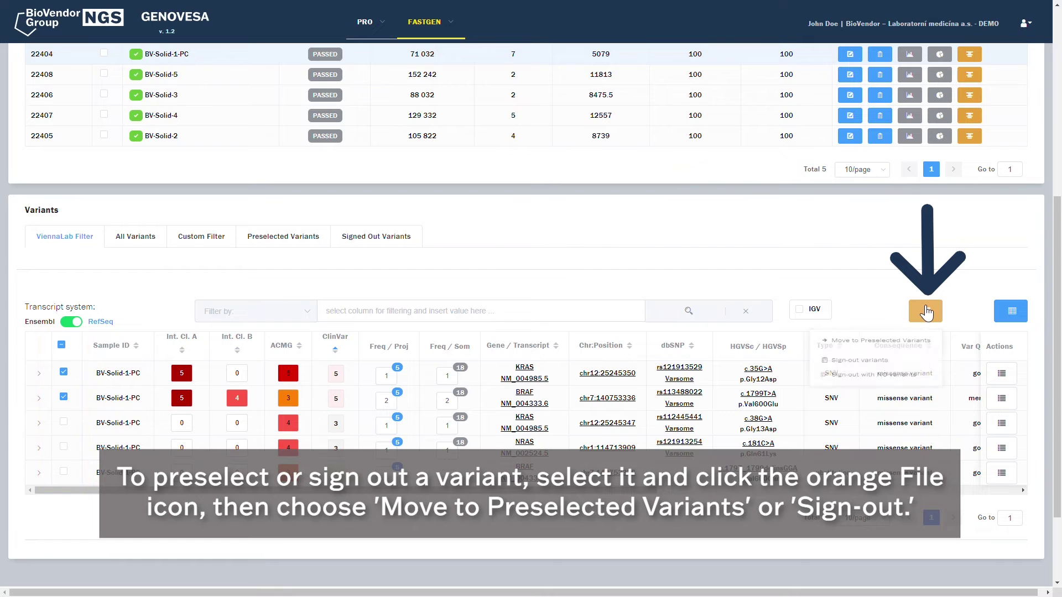
left_click(898, 341)
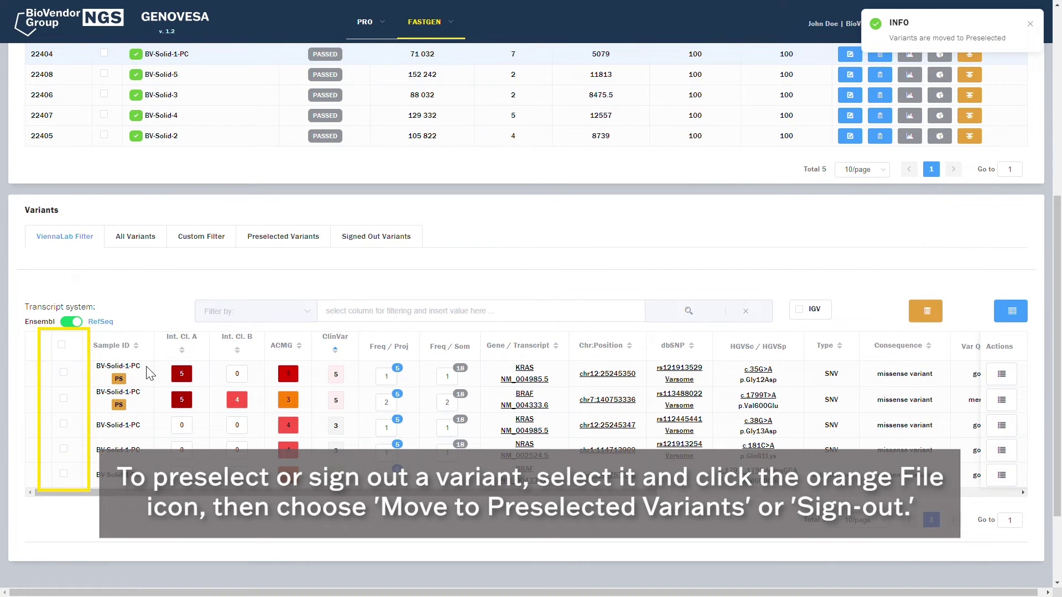
Sign out KRAS c.38G>A, then view the Preselected and Signed Out variant lists.
left_click(63, 424)
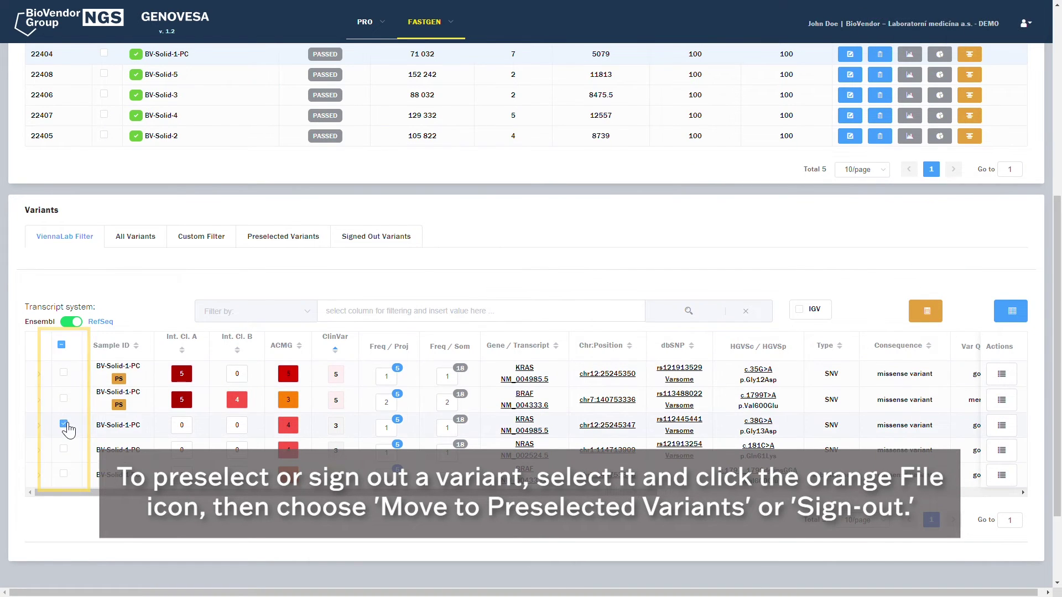
left_click(925, 311)
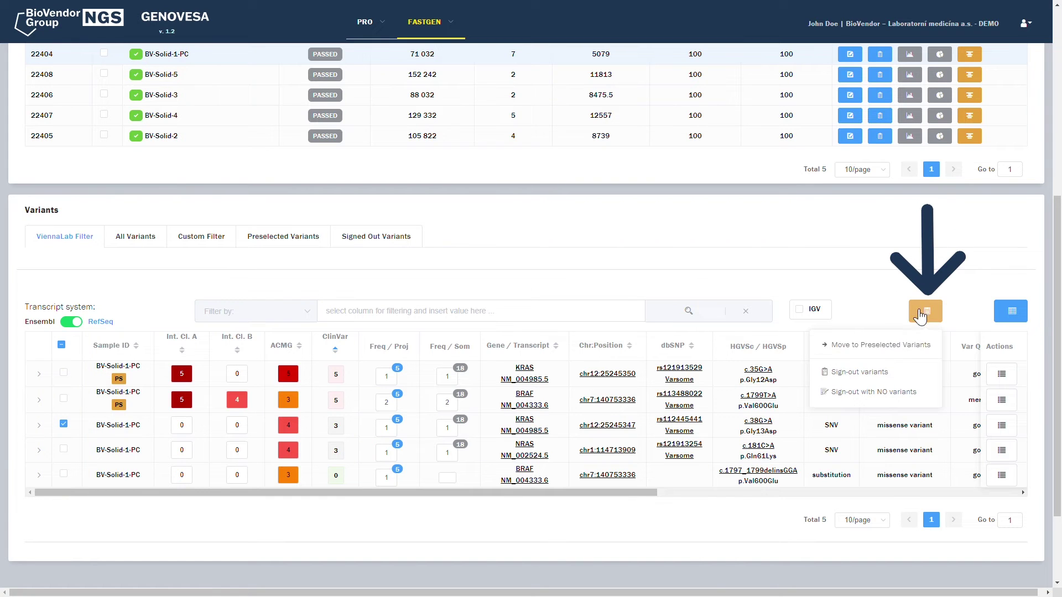
left_click(907, 369)
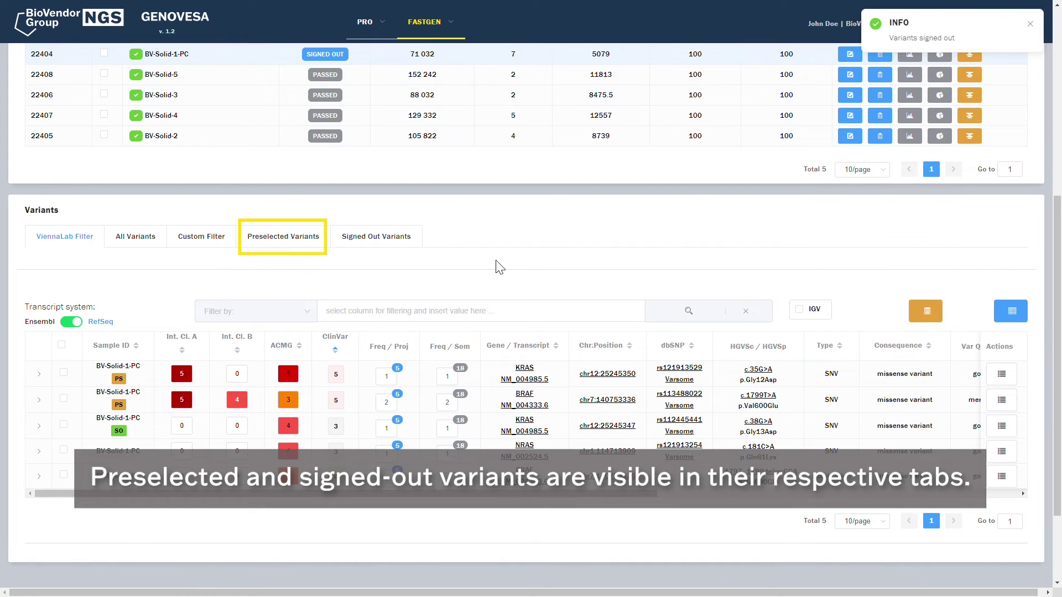
left_click(300, 246)
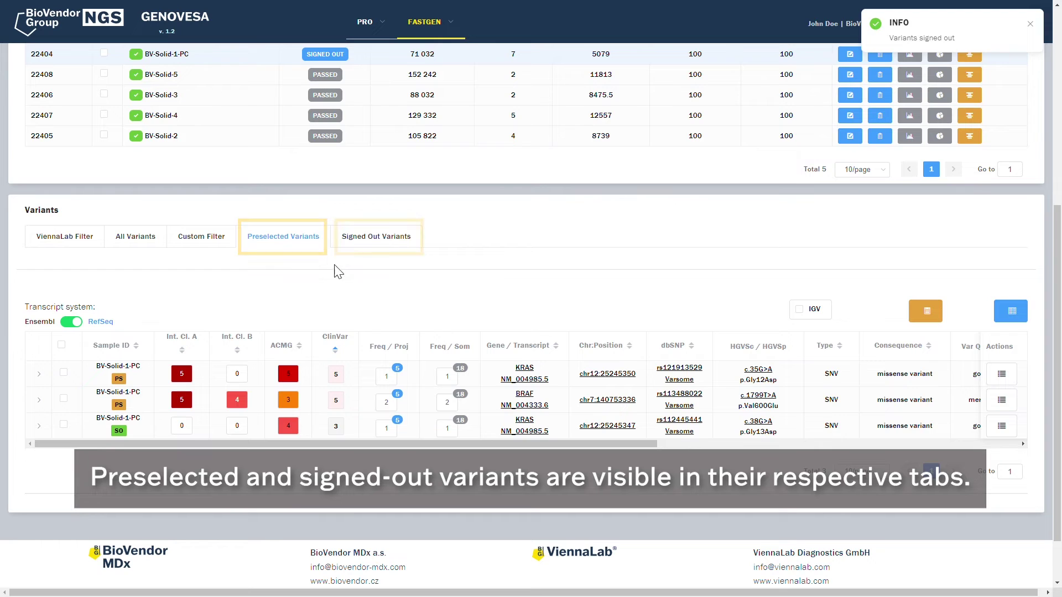
left_click(392, 242)
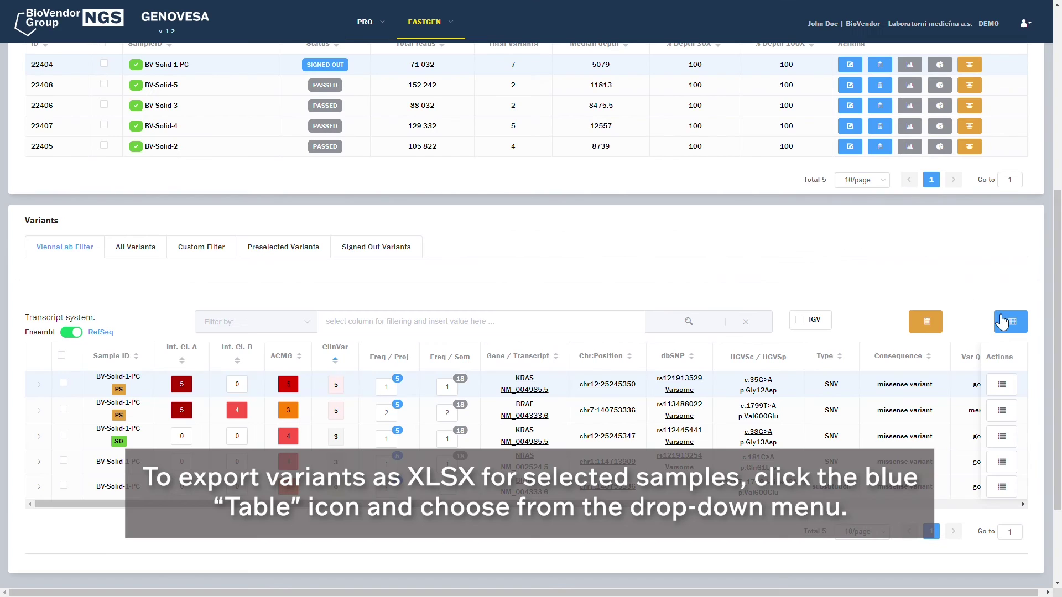
Export all of BV-Solid-1-PC's variants into an XLSX file.
left_click(1010, 323)
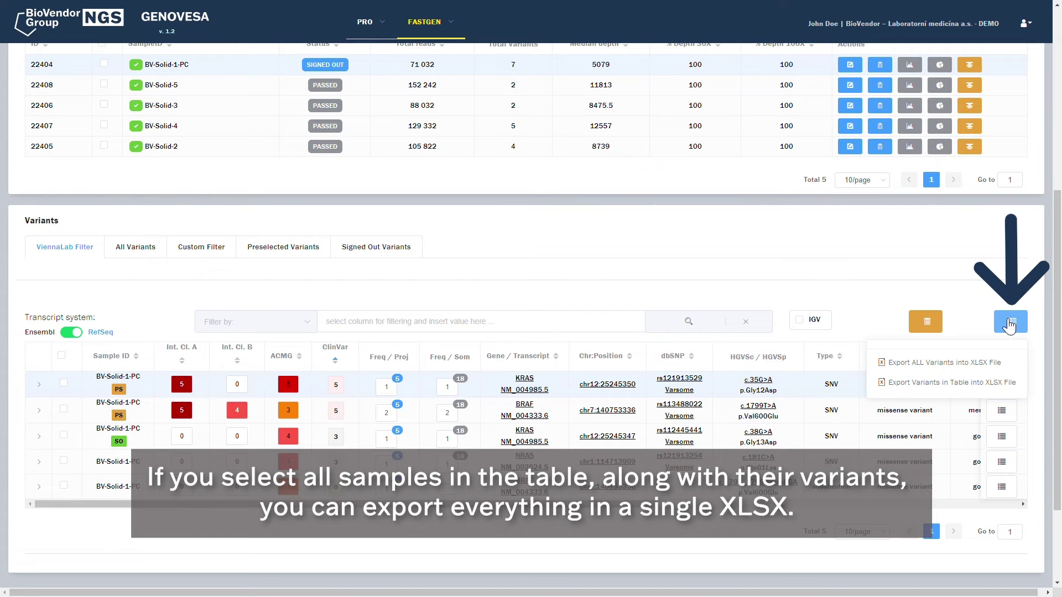
left_click(993, 367)
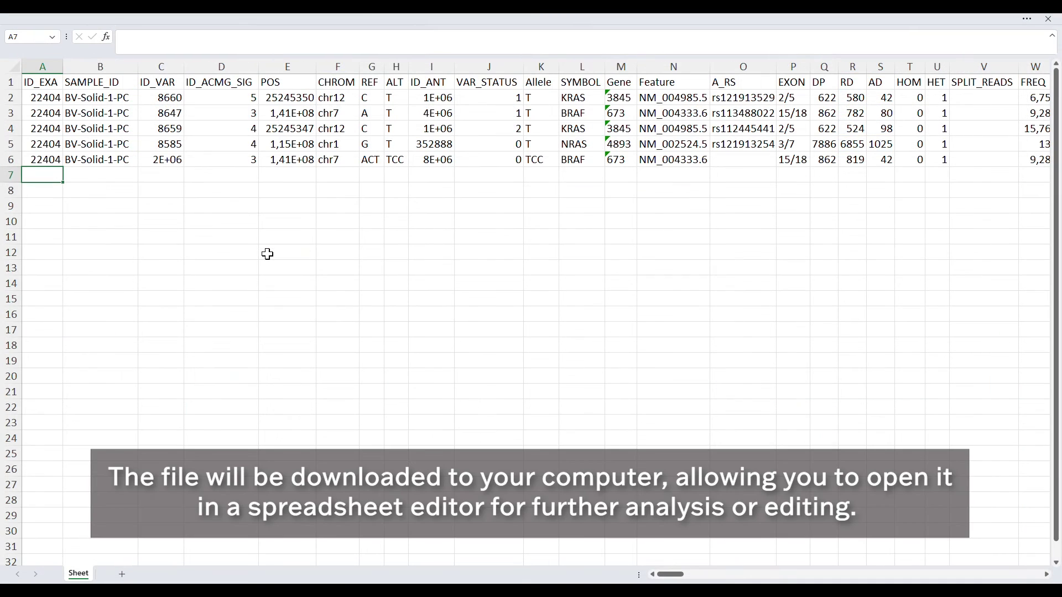
left_click_drag(674, 579, 724, 580)
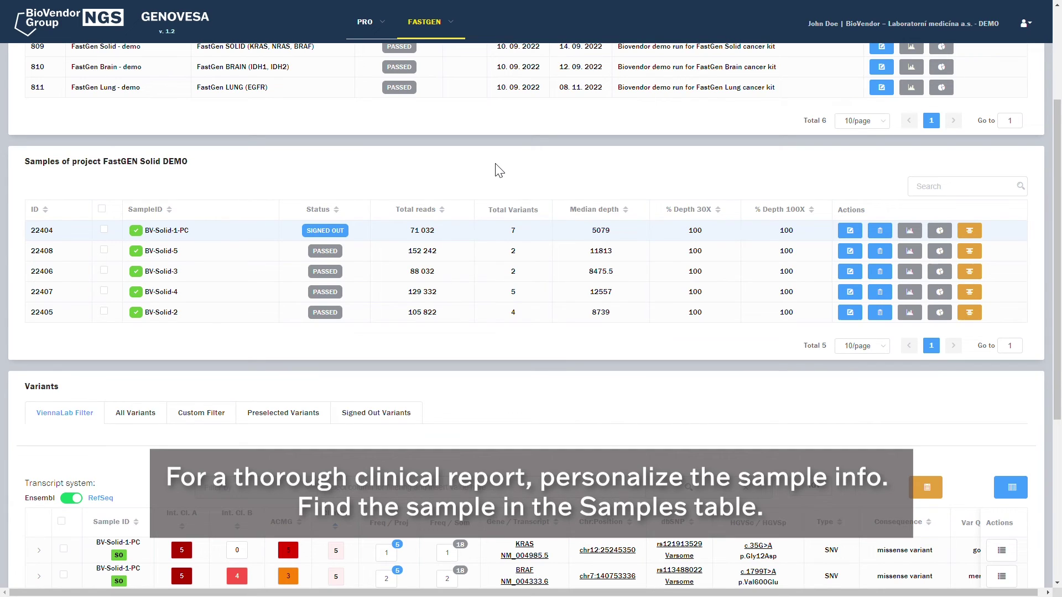
Enter BV-Solid-1-PC's patient name and internal sample ID in the examination data, and save.
left_click(880, 232)
left_click(266, 202)
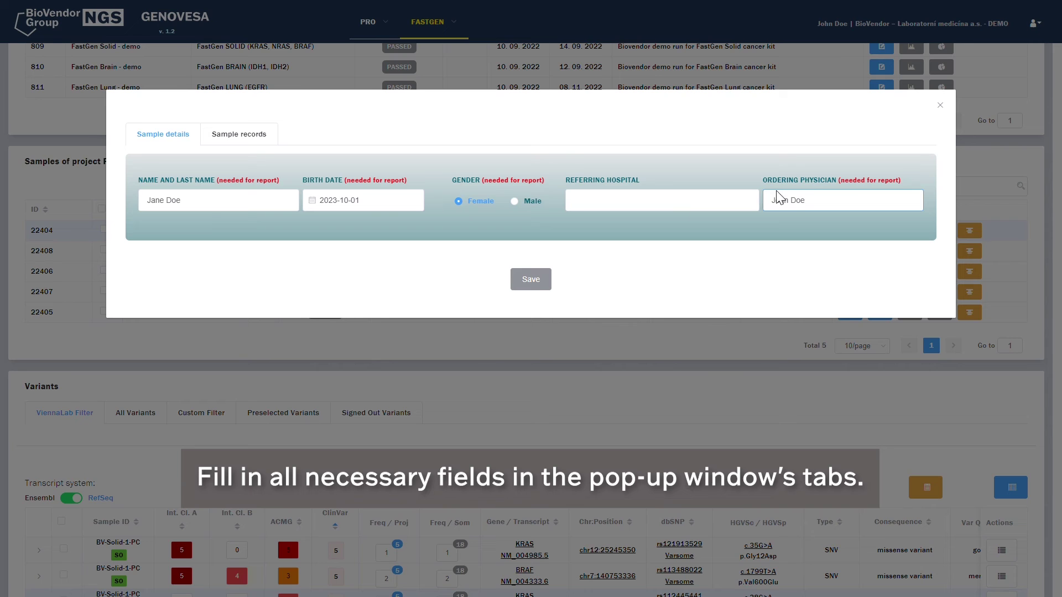
left_click(272, 143)
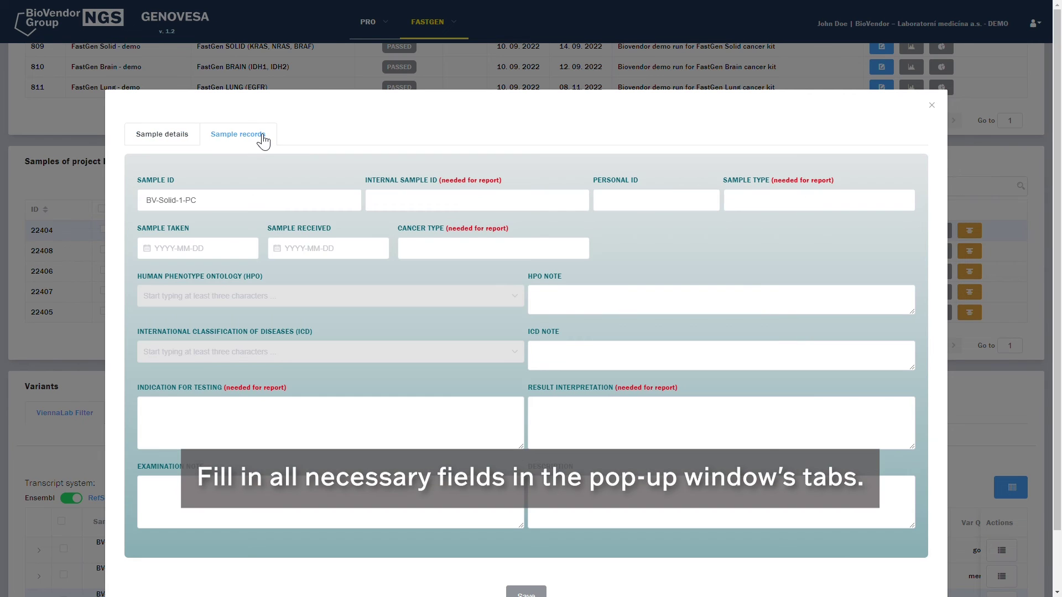
left_click(401, 202)
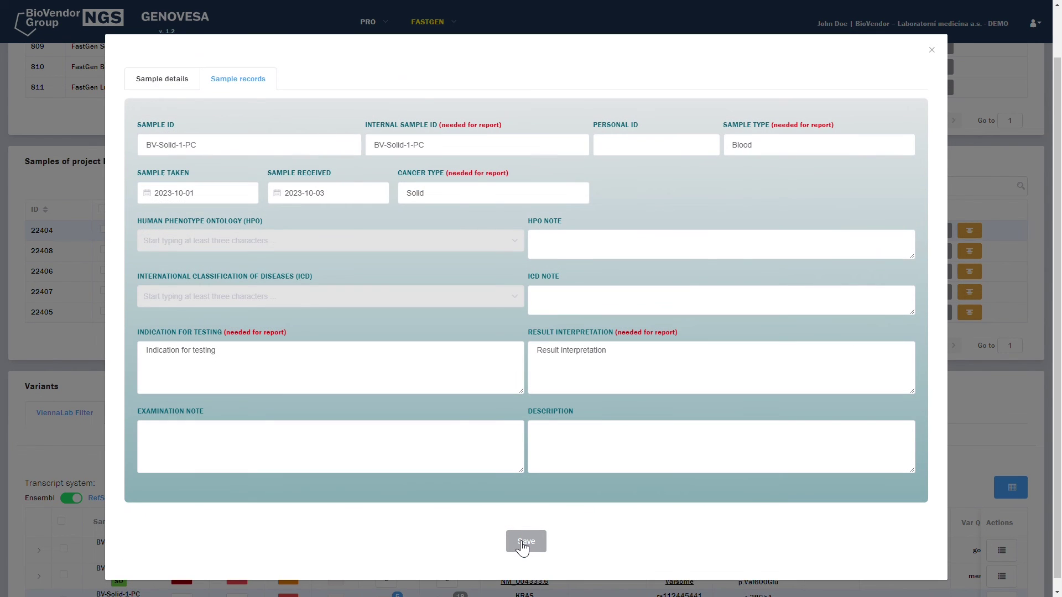
left_click(524, 543)
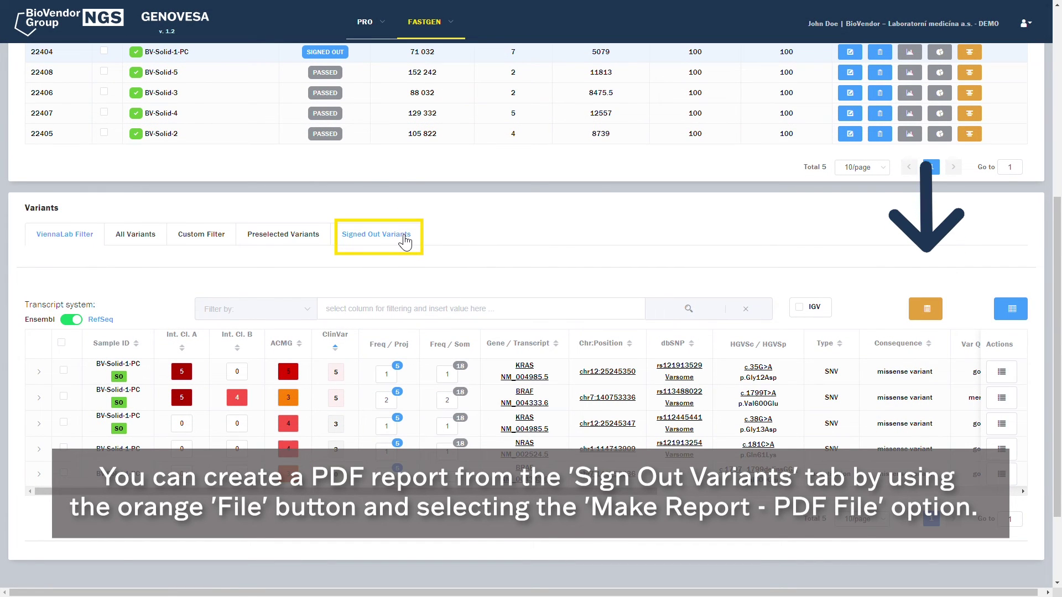
left_click(403, 236)
left_click(942, 310)
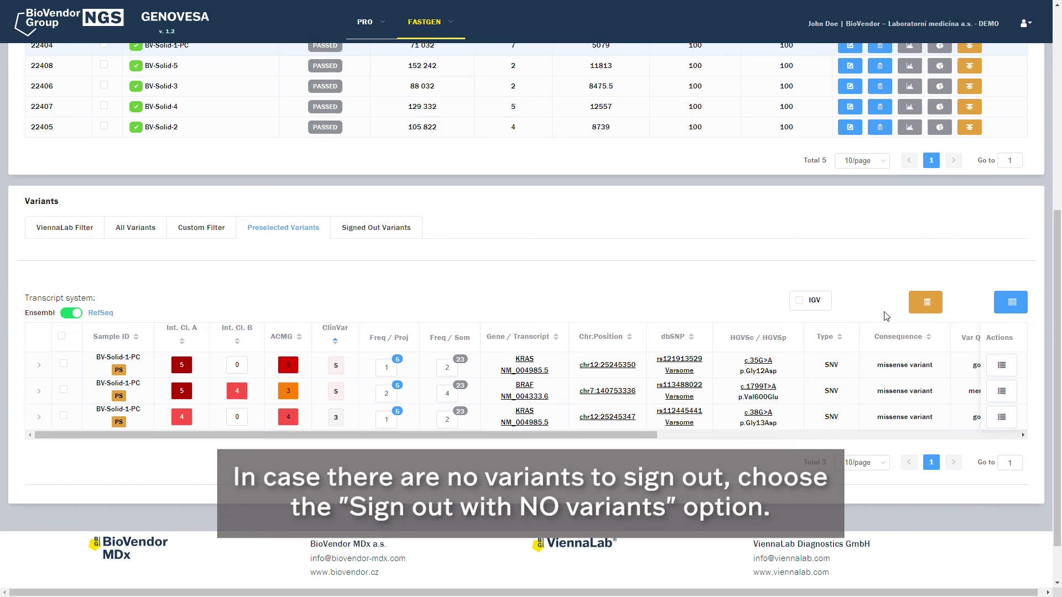
left_click(925, 308)
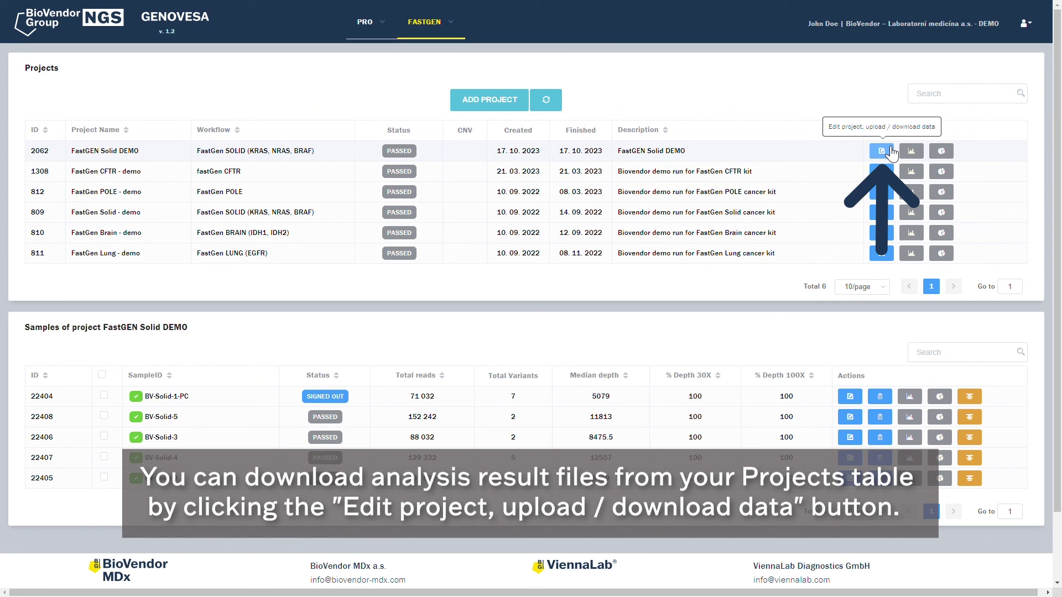
Browse FastGEN Solid DEMO's FASTQ, Result, MultiQC & Metadata, and Other Files lists.
left_click(884, 151)
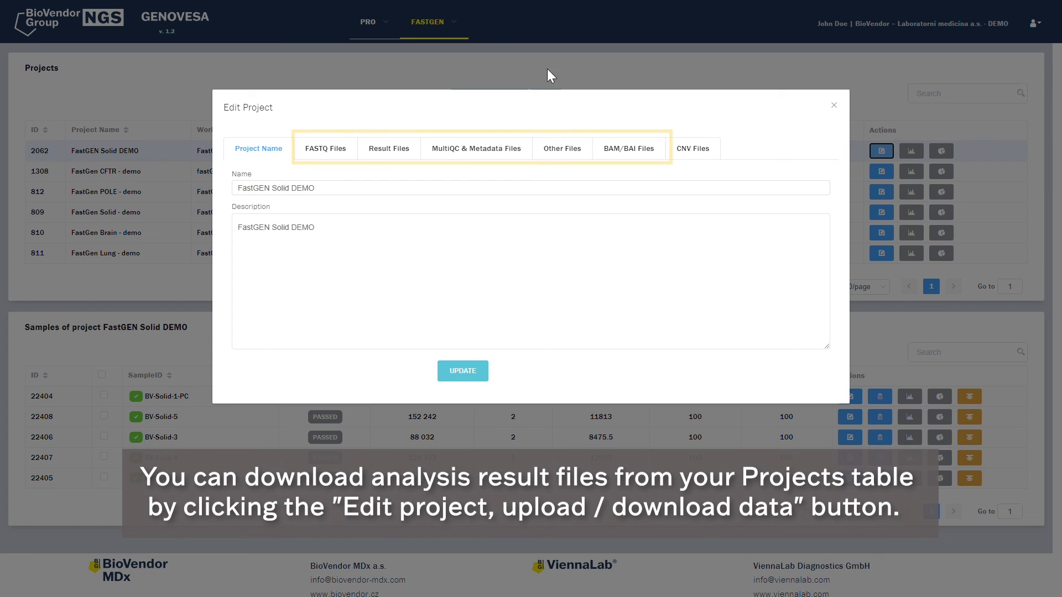
left_click(331, 149)
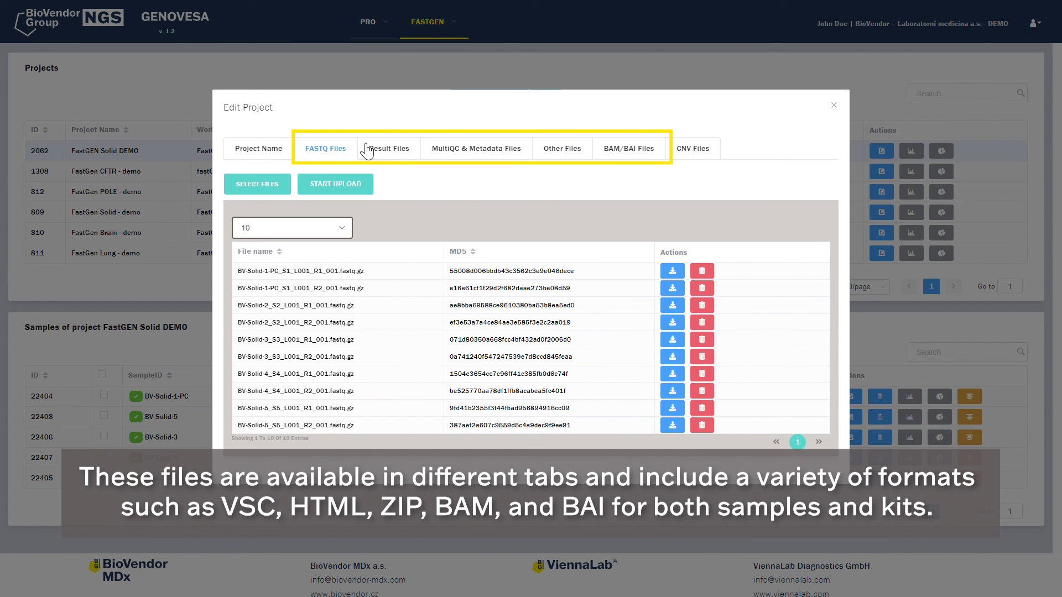
left_click(399, 149)
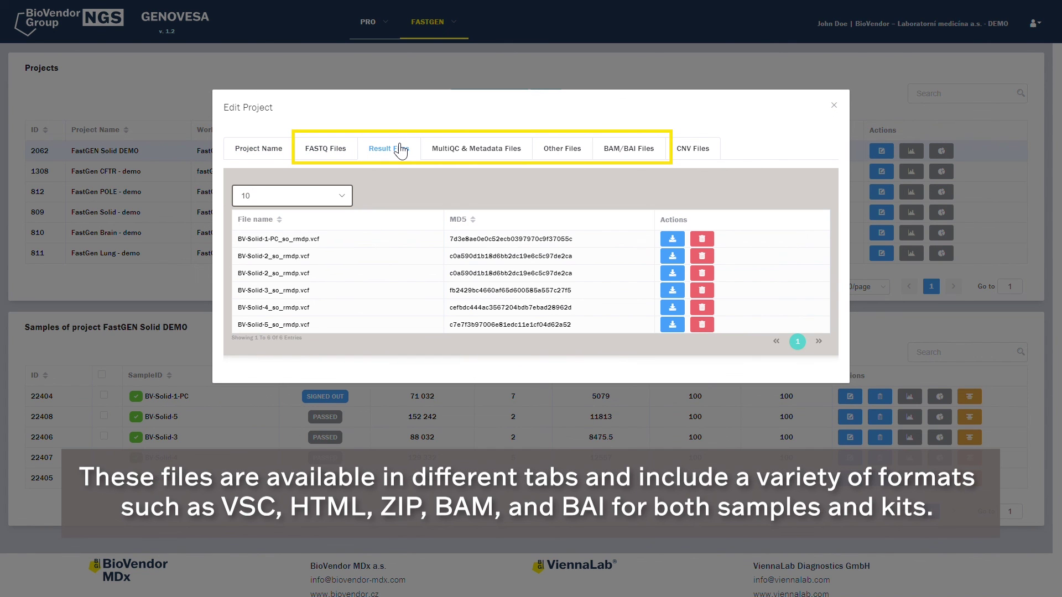
left_click(506, 149)
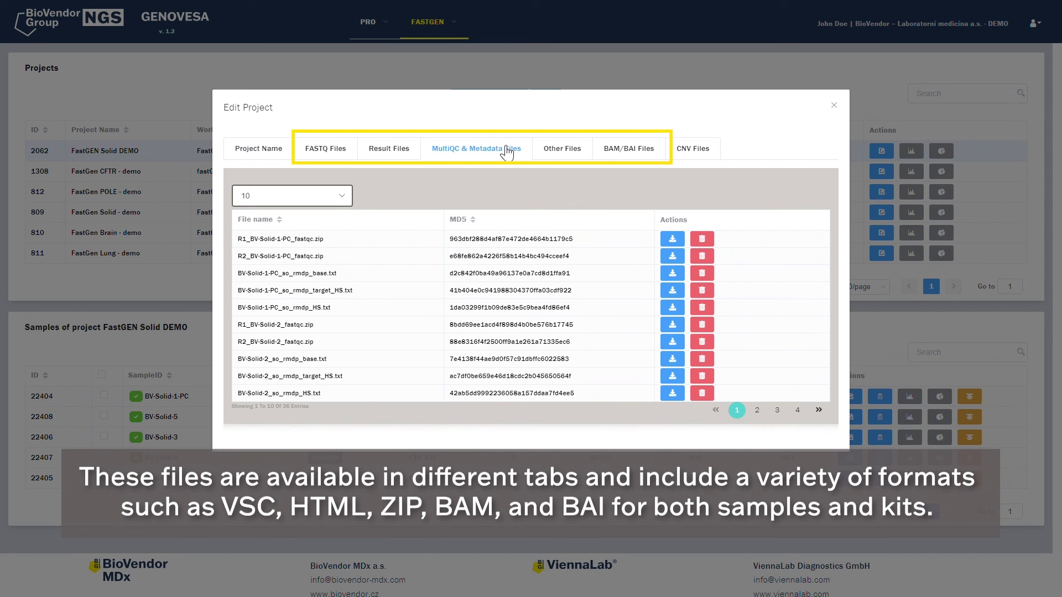
left_click(581, 150)
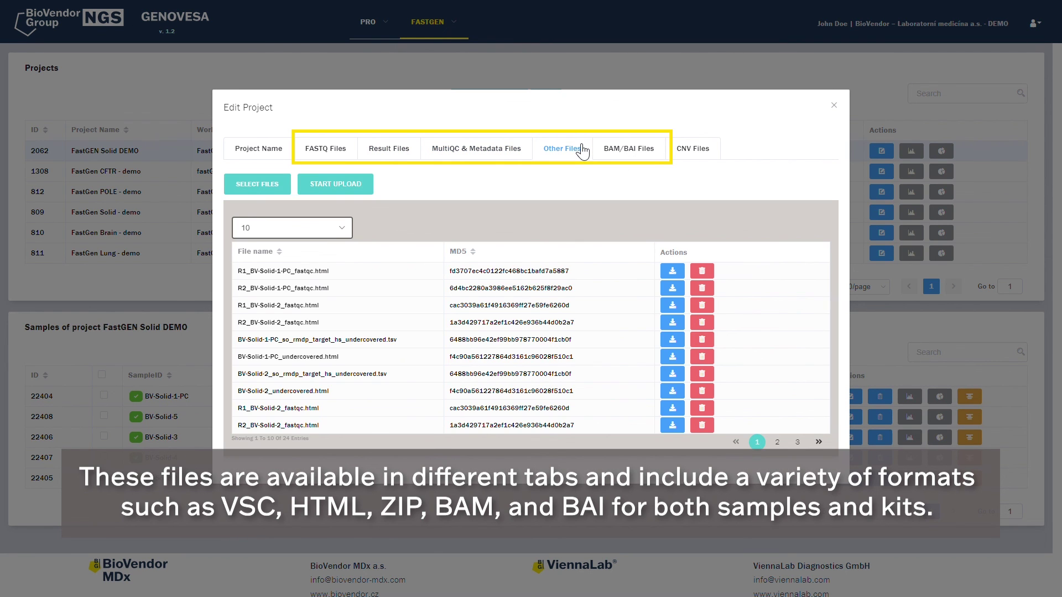